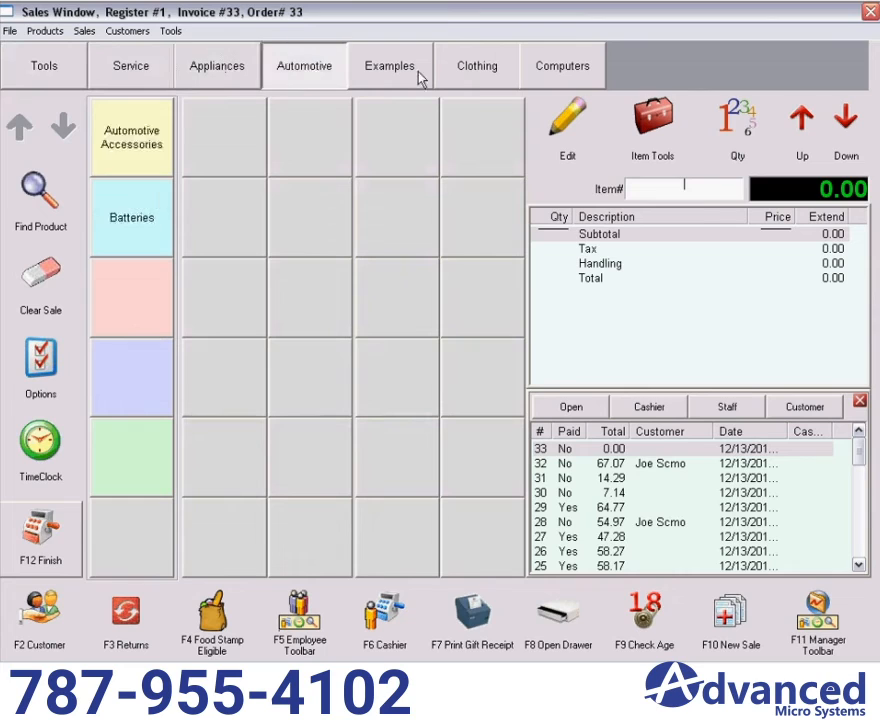
Browse the sales departments, including Computers, and the Hammers, Wrenches, Screwdrivers and Files categories of the Tools department
left_click(418, 79)
left_click(530, 79)
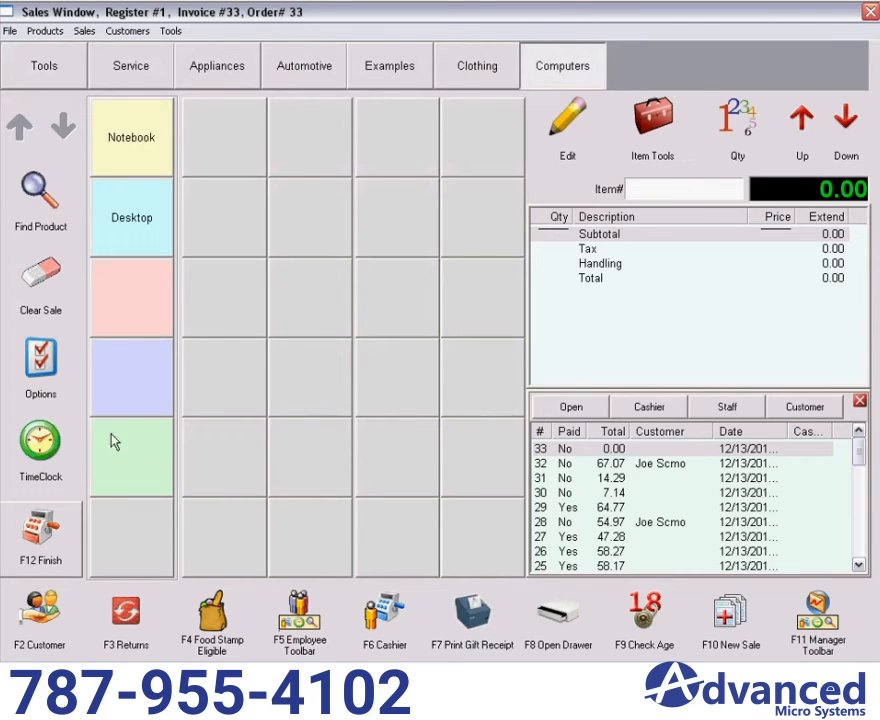
left_click(160, 77)
left_click(43, 78)
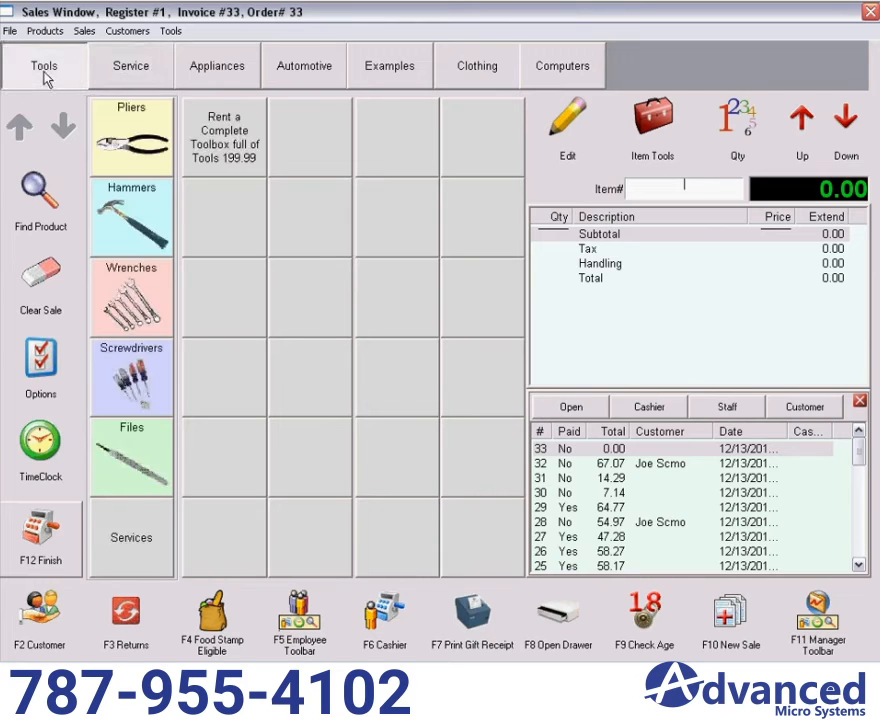
left_click(133, 228)
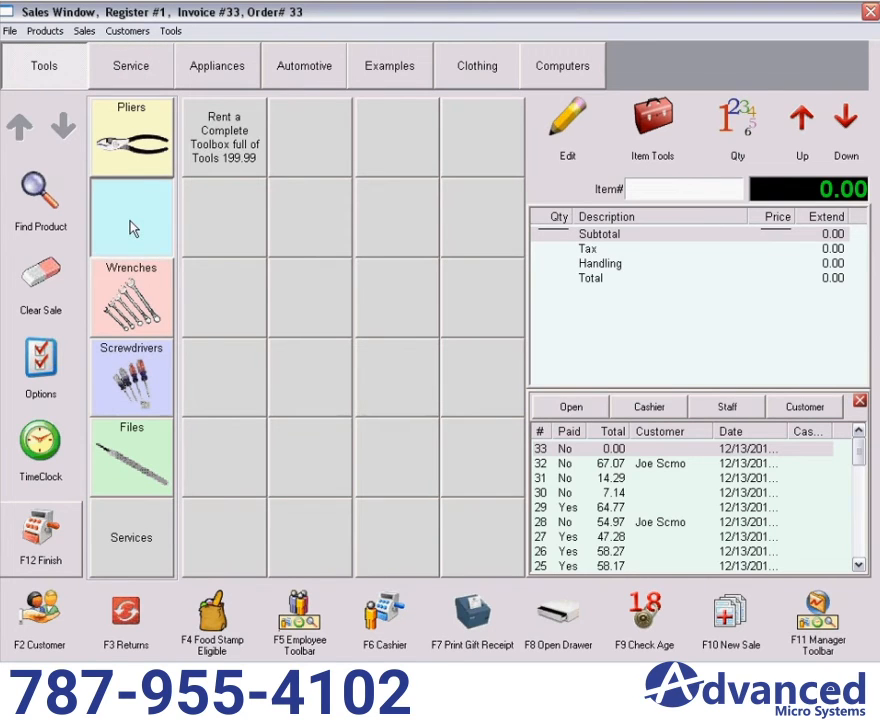
left_click(92, 262)
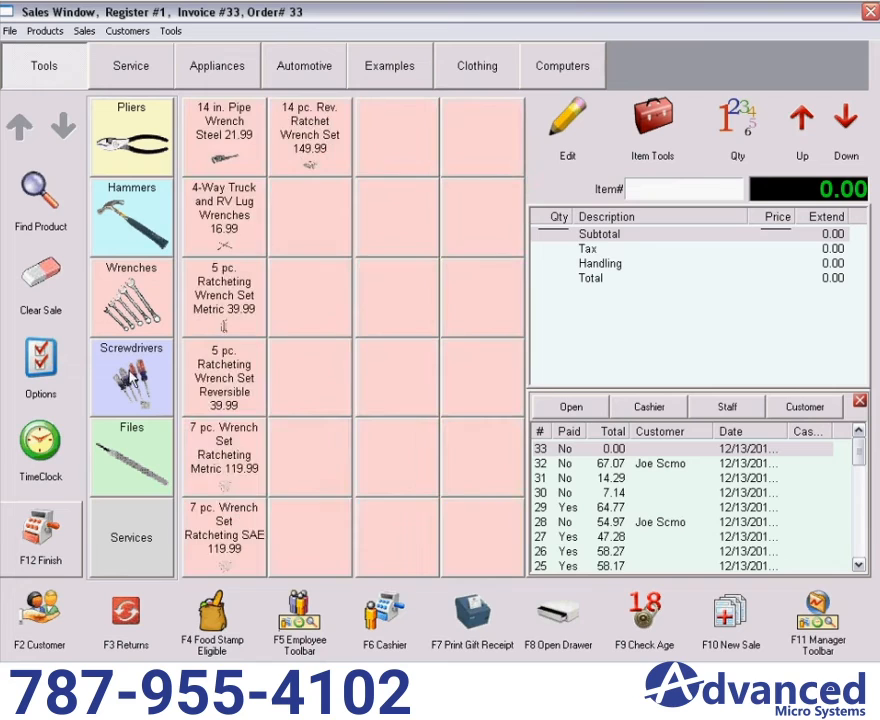
left_click(131, 380)
left_click(130, 466)
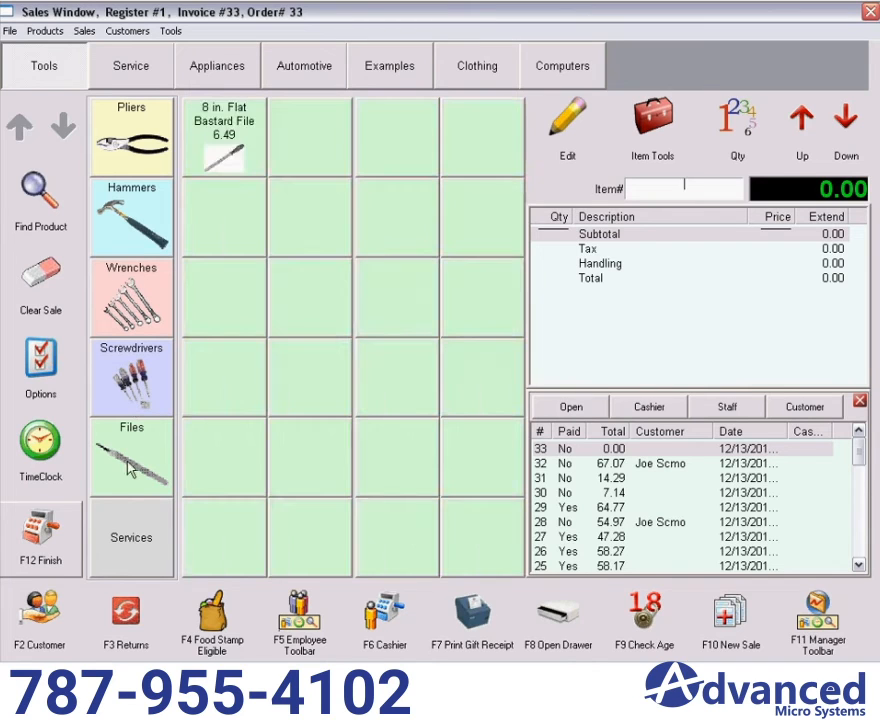
Add the 6 in. Pliers, 6 in. Pliers Pro Auto Lock, 16 in. Pliers Arc Joint and Bottled Water (item number 3119171) to the sale
left_click(128, 135)
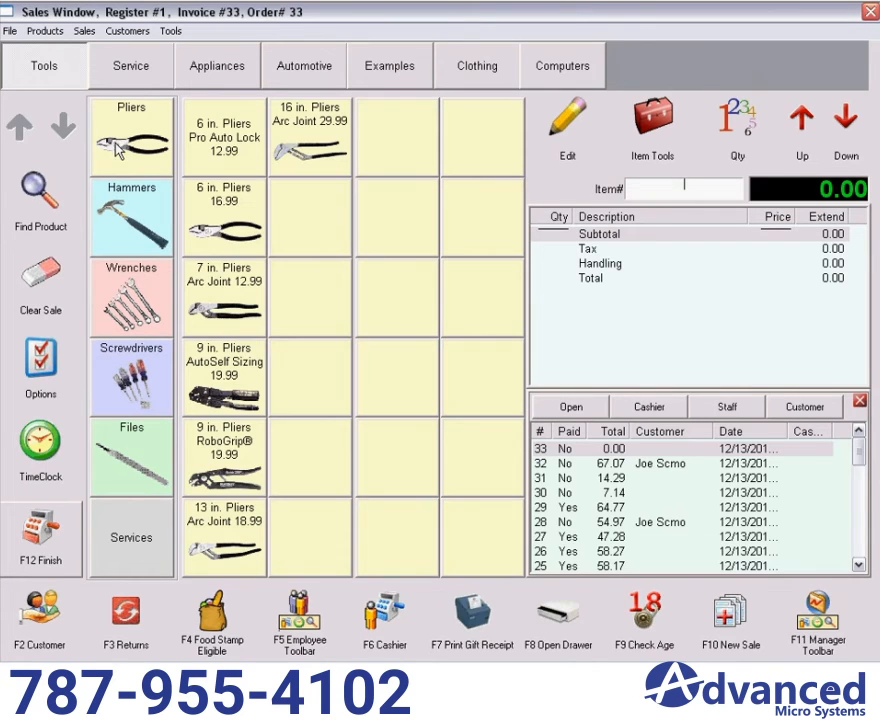
left_click(232, 220)
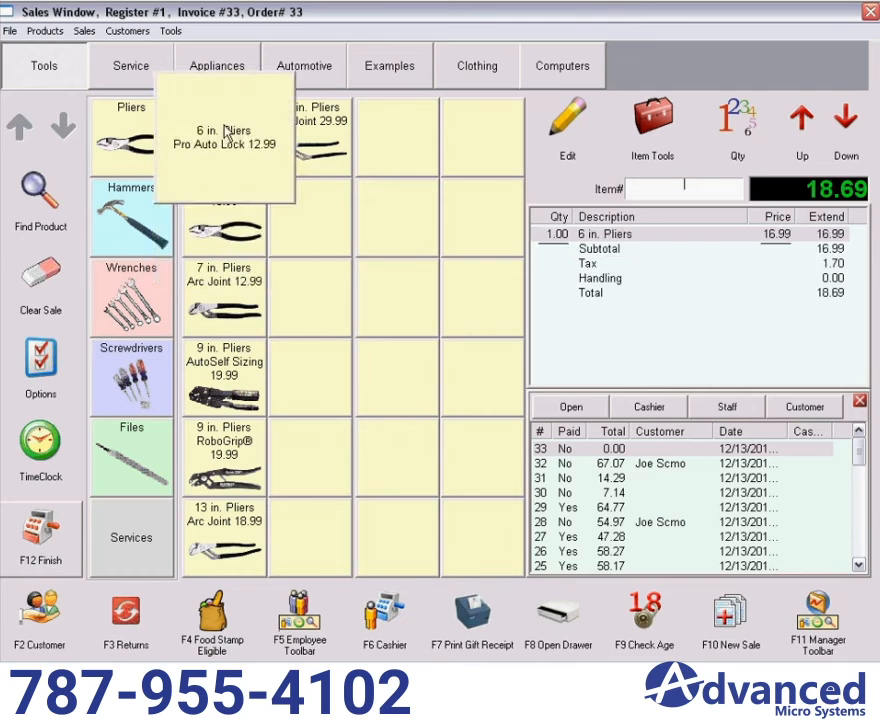
left_click(226, 133)
left_click(314, 140)
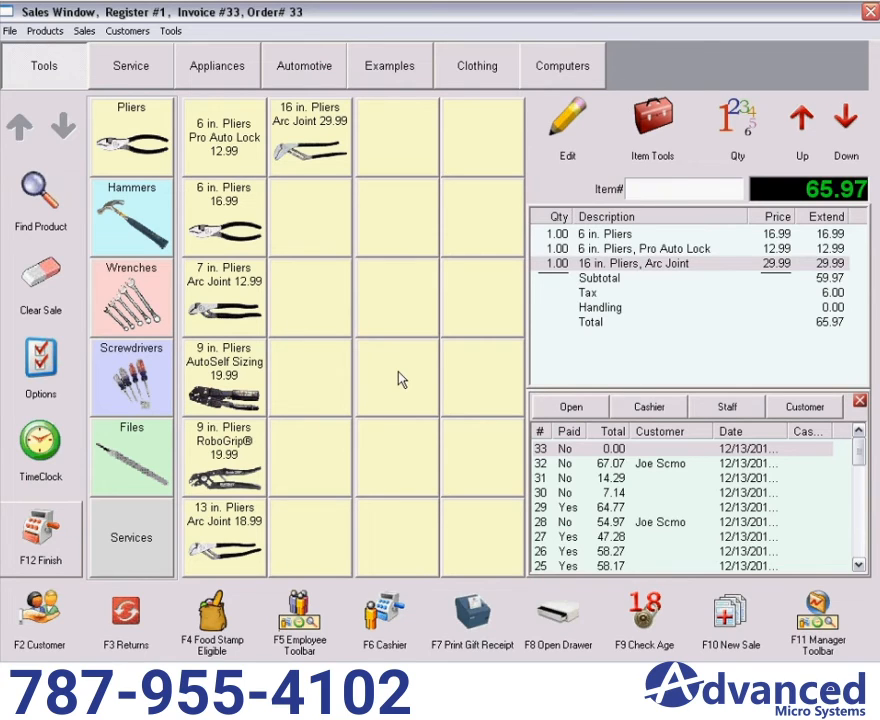
type("3119171")
key("Return")
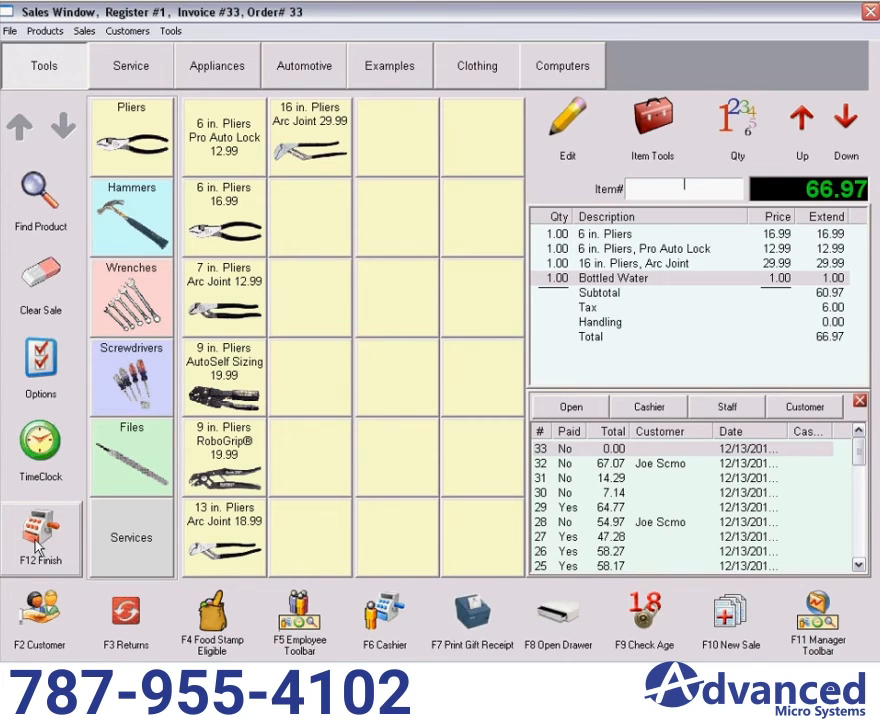
Delete the 6 in. Pliers, Pro Auto Lock and the 16 in. Pliers, Arc Joint from the sale
mouse_move(266, 411)
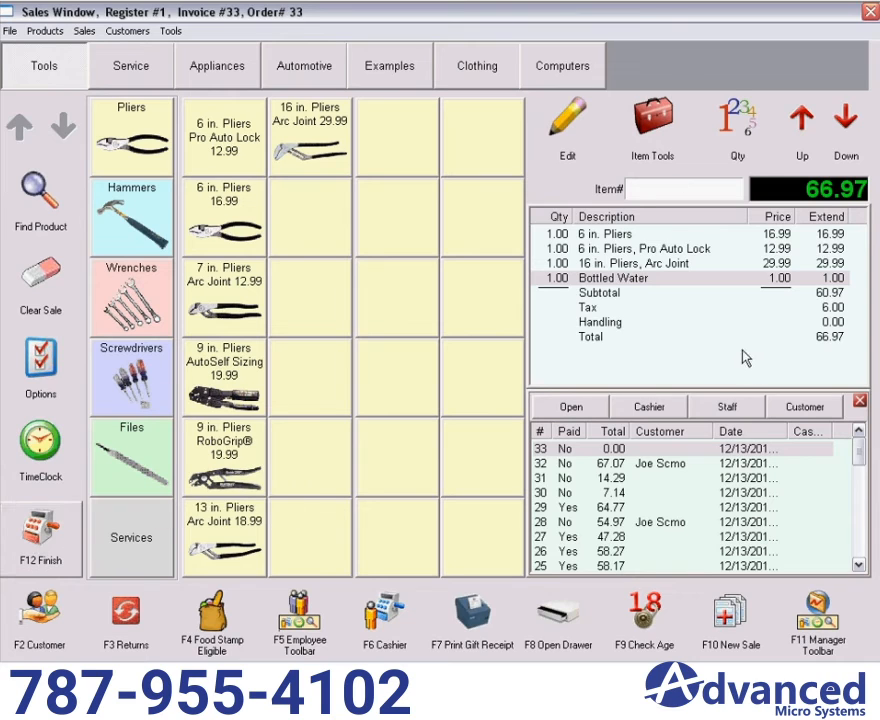
left_click(615, 252)
key("Delete")
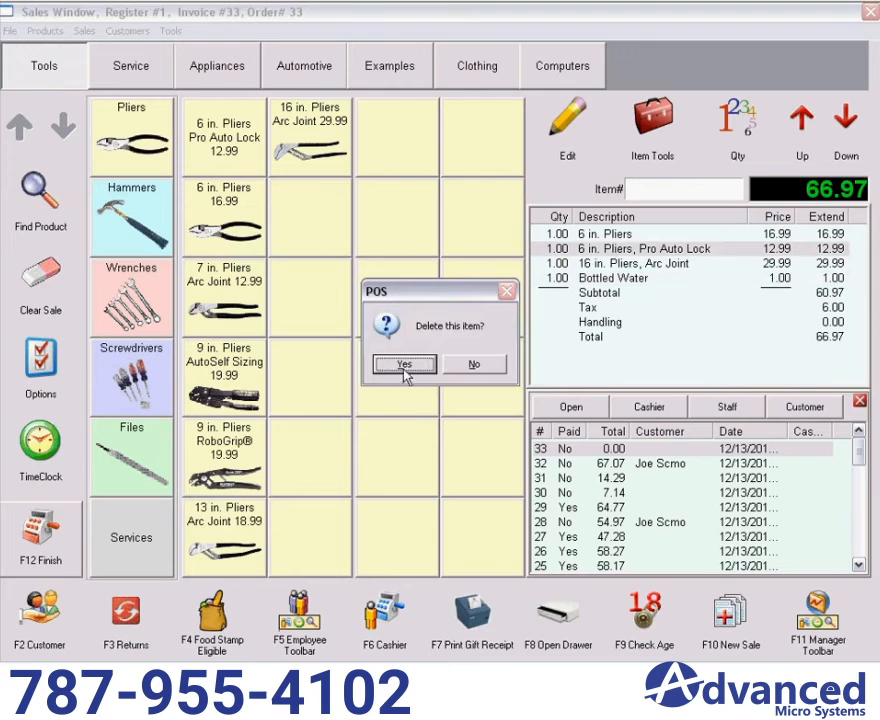
left_click(404, 366)
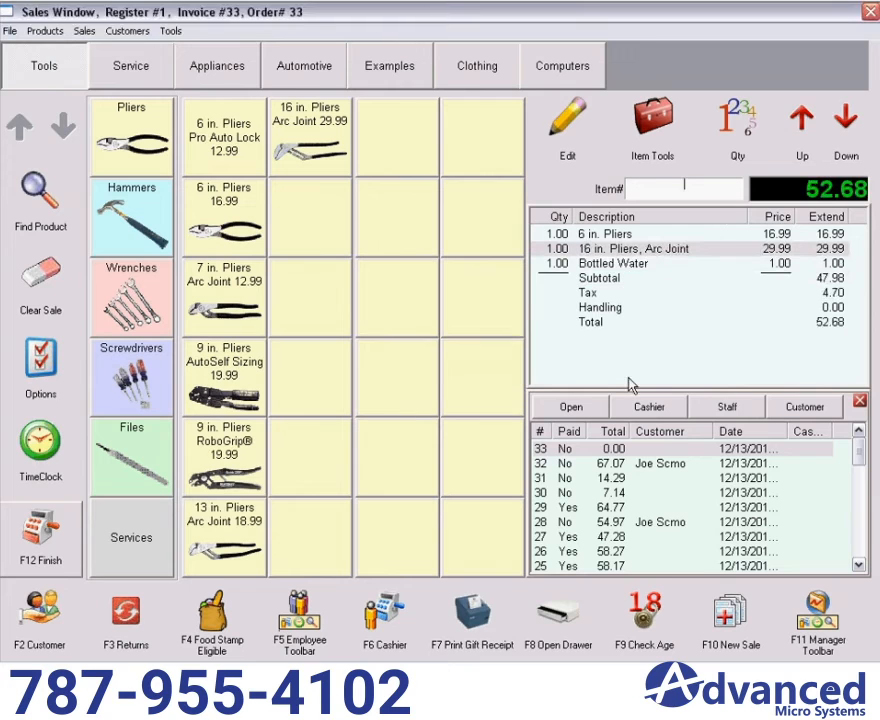
left_click(648, 120)
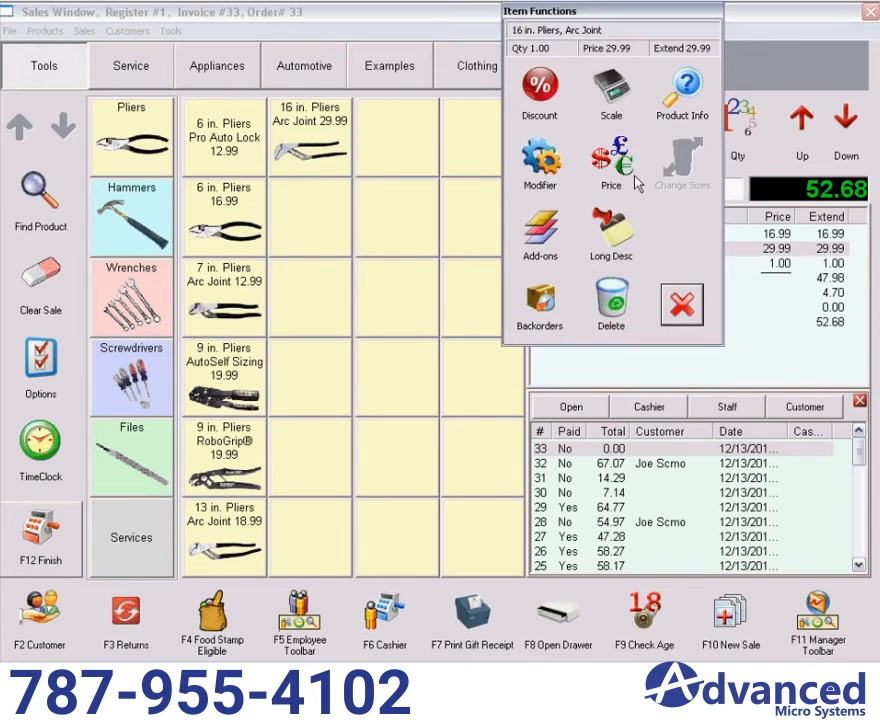
left_click(611, 322)
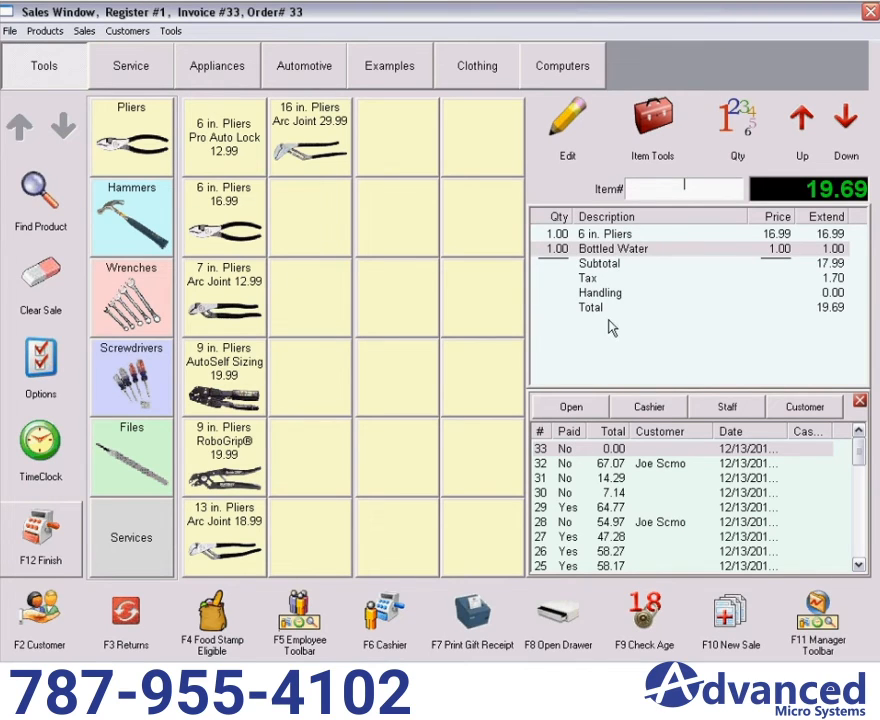
Preview the enlarged product tiles of several pliers and show the products in the Hammers category
mouse_move(289, 135)
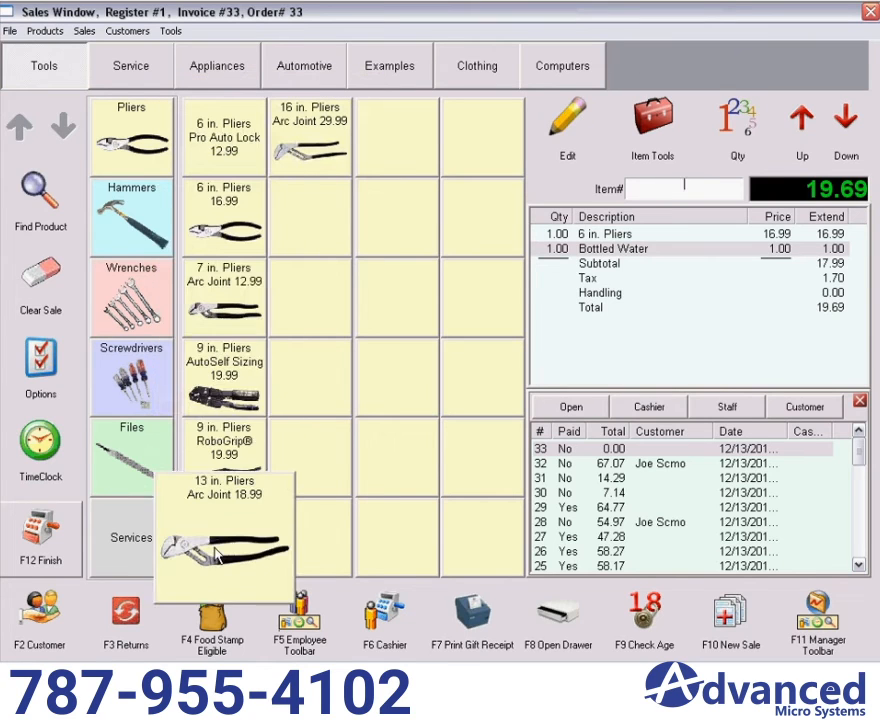
mouse_move(227, 225)
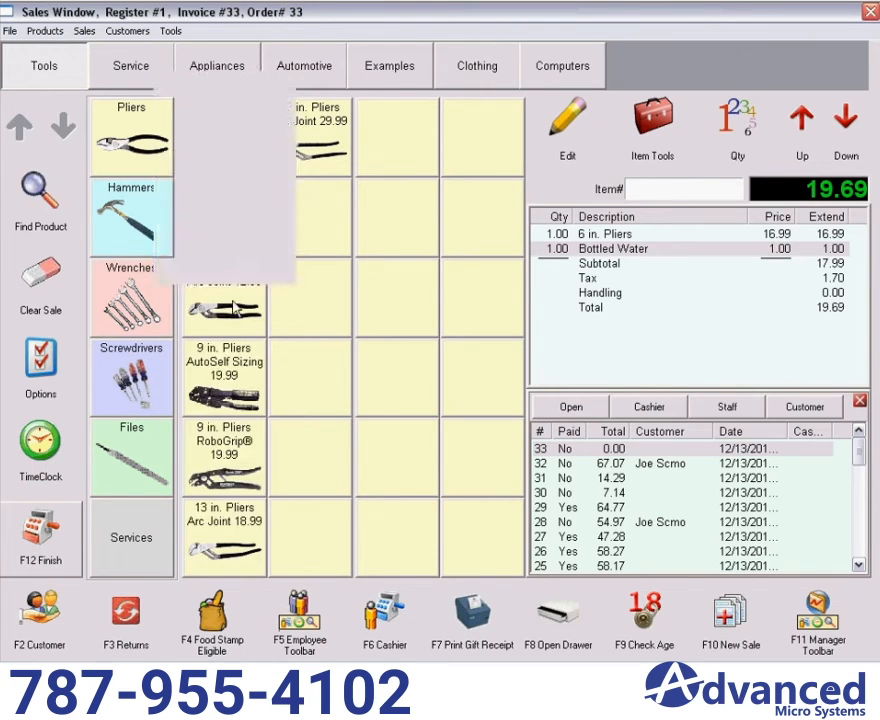
mouse_move(232, 408)
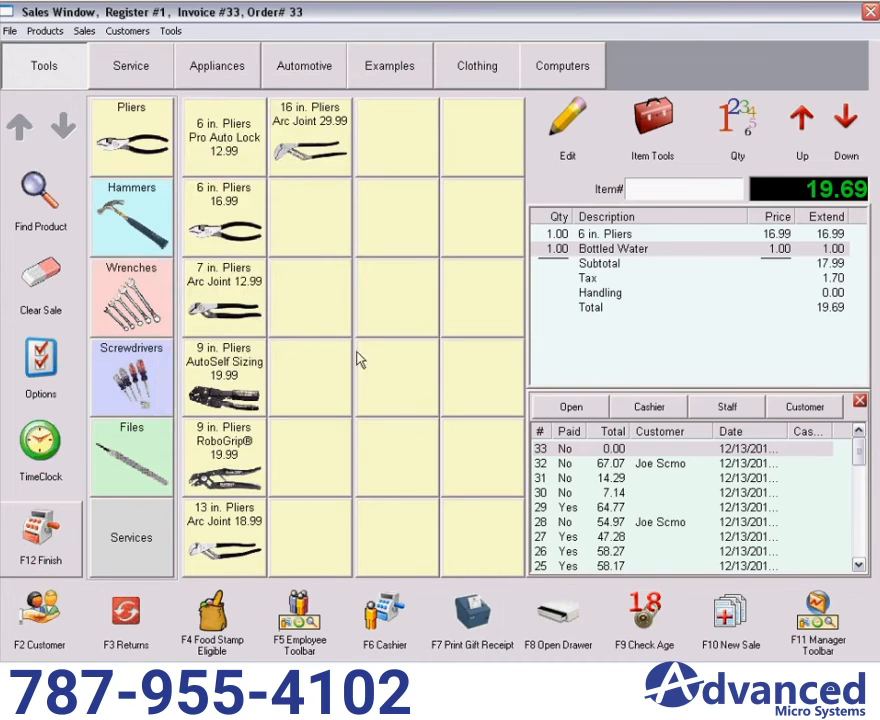
left_click(160, 245)
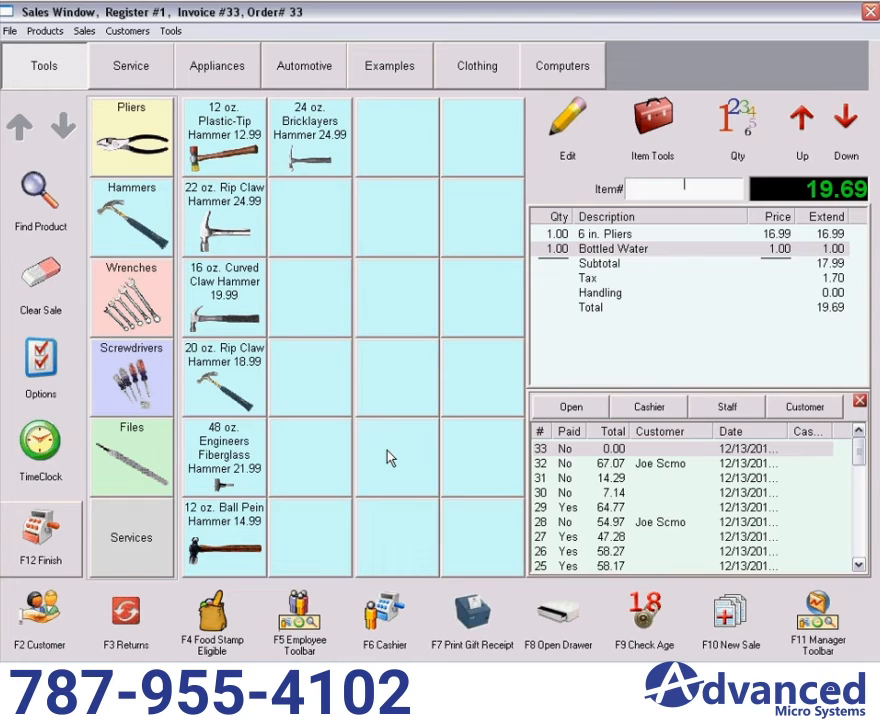
View the item functions available for the Bottled Water line and close them without a change
left_click(653, 120)
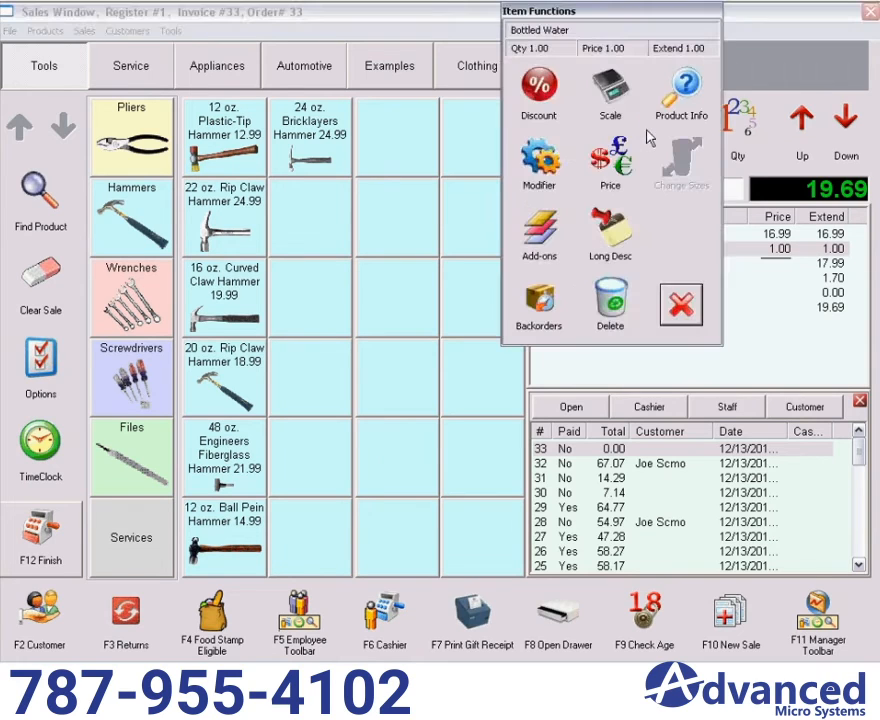
left_click(680, 310)
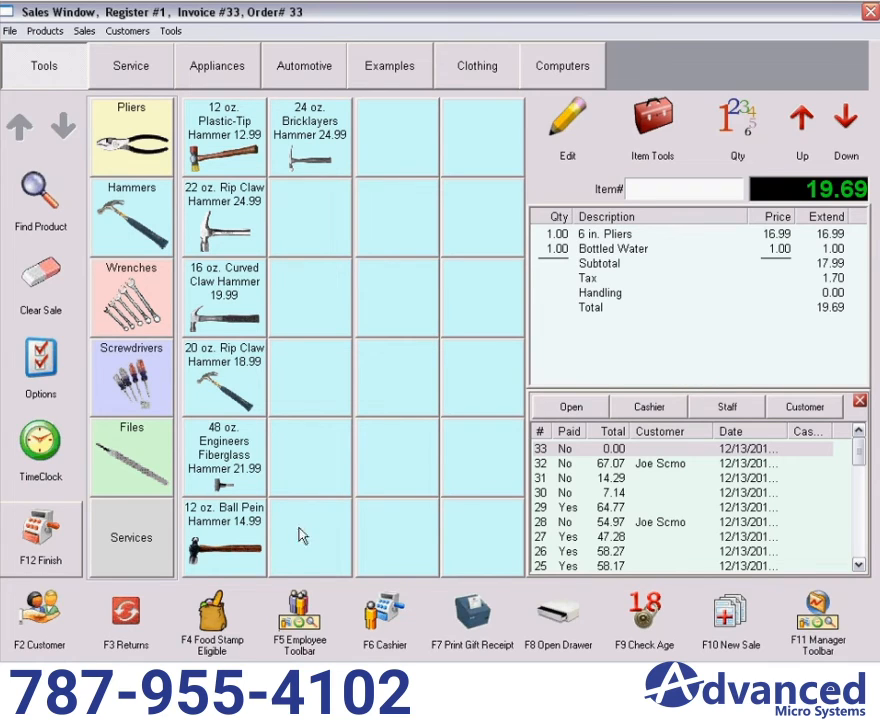
Assign an existing customer to the current sale and accept the customer record as it is
left_click(55, 630)
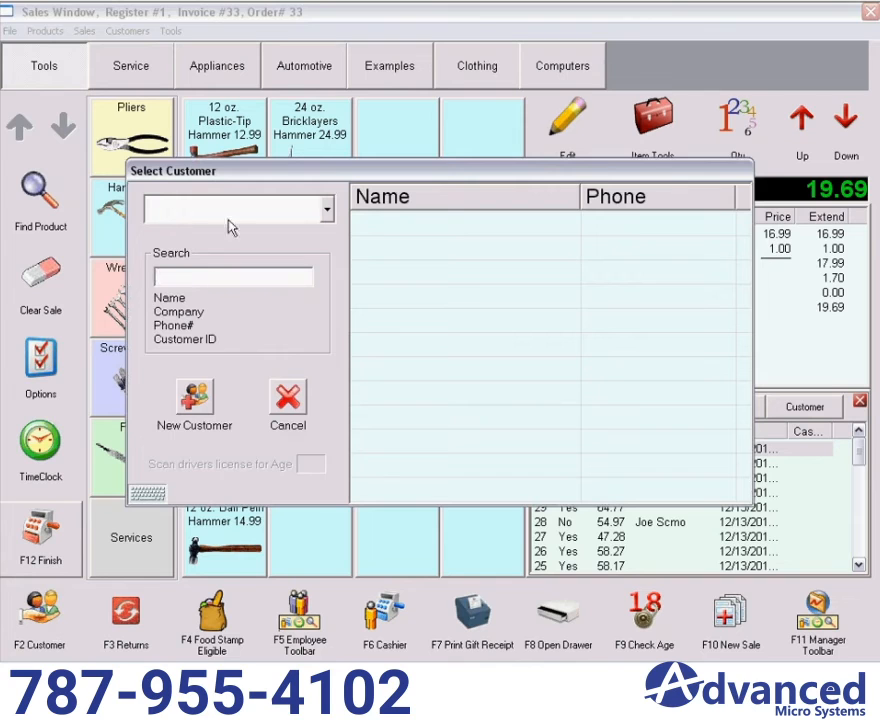
left_click(327, 210)
left_click(251, 284)
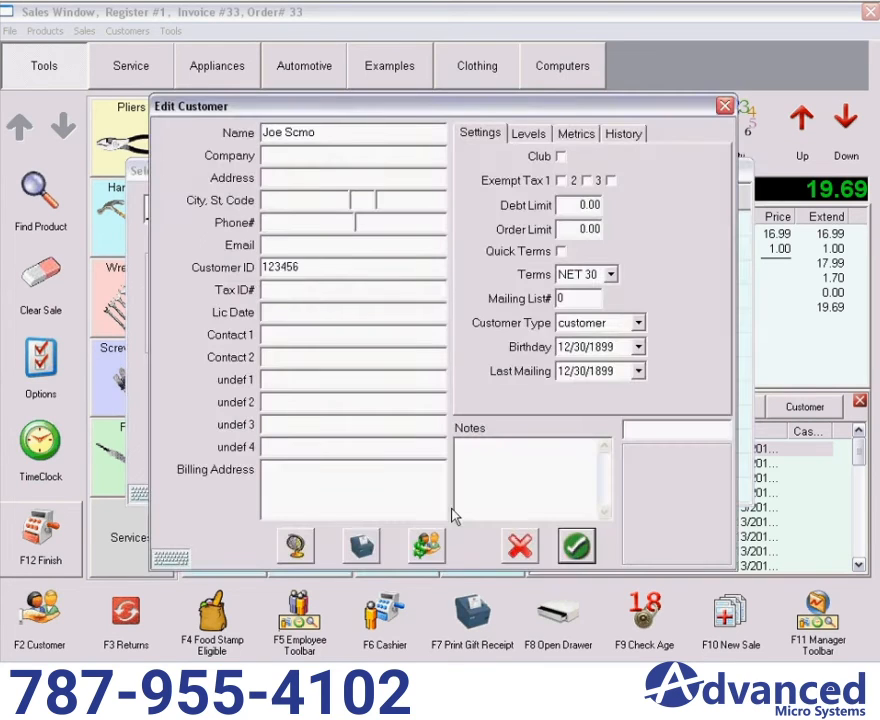
left_click(576, 556)
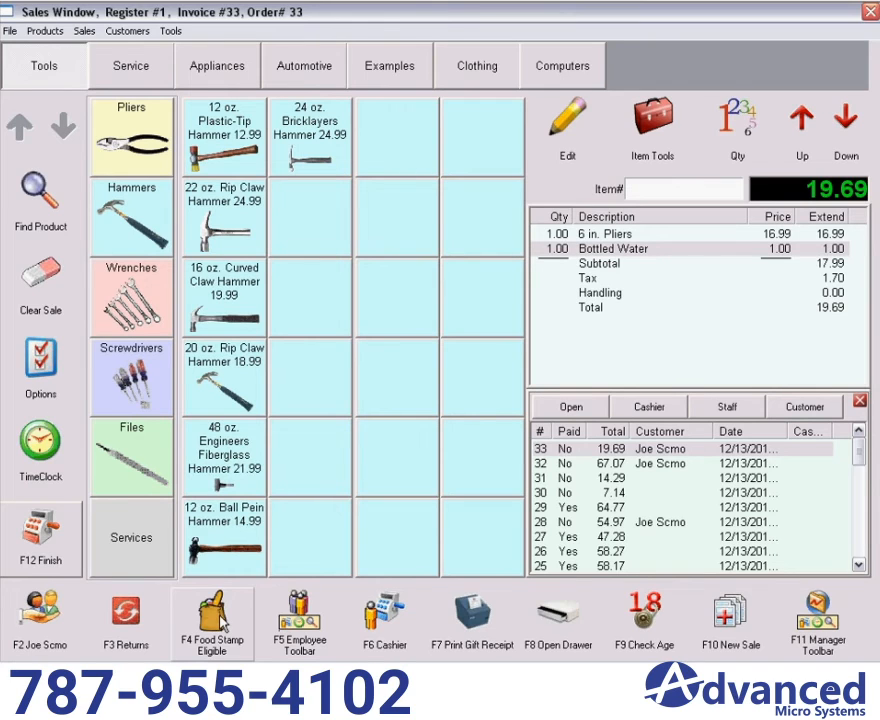
View the Employee Toolbar and the Manager Toolbar, closing each one after inspection
left_click(310, 630)
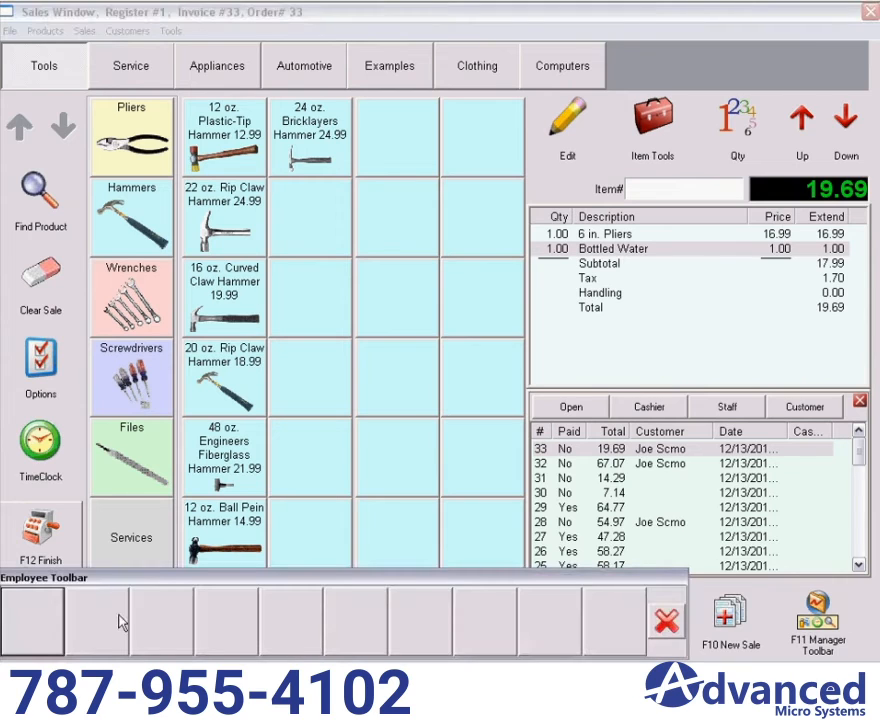
left_click(666, 622)
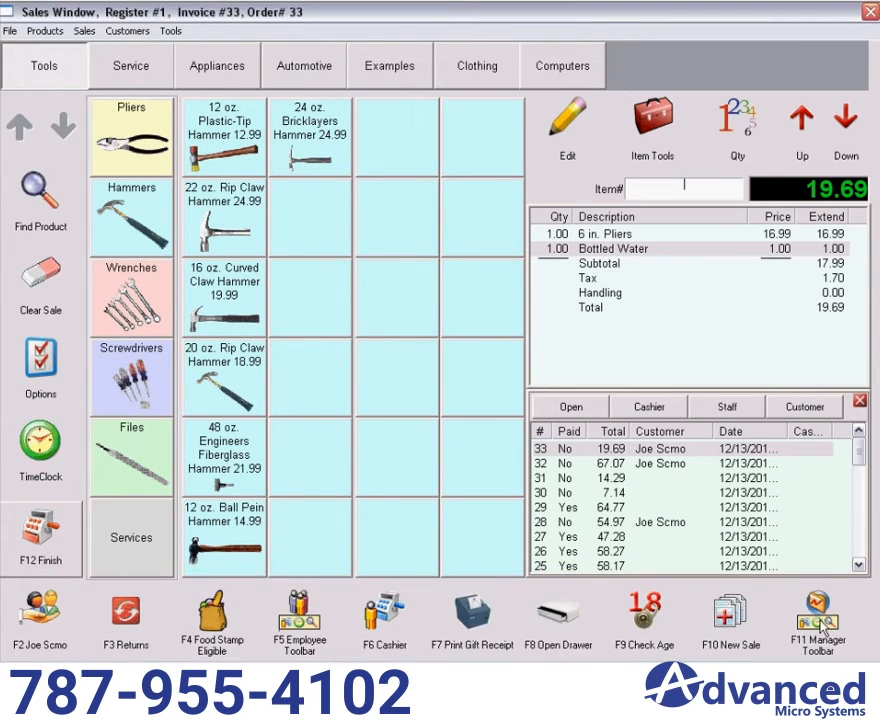
key("F11")
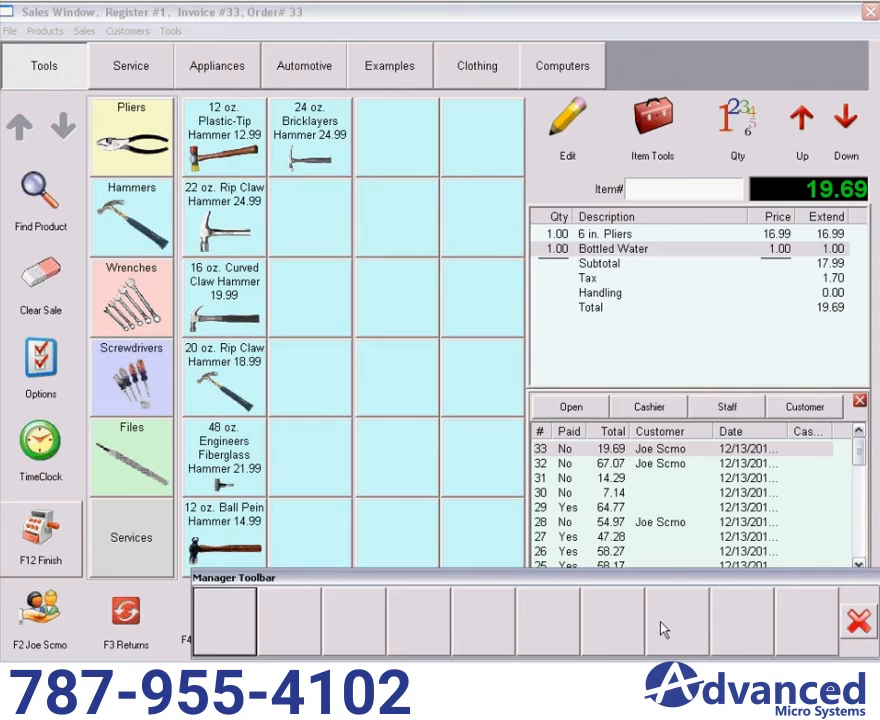
left_click(857, 623)
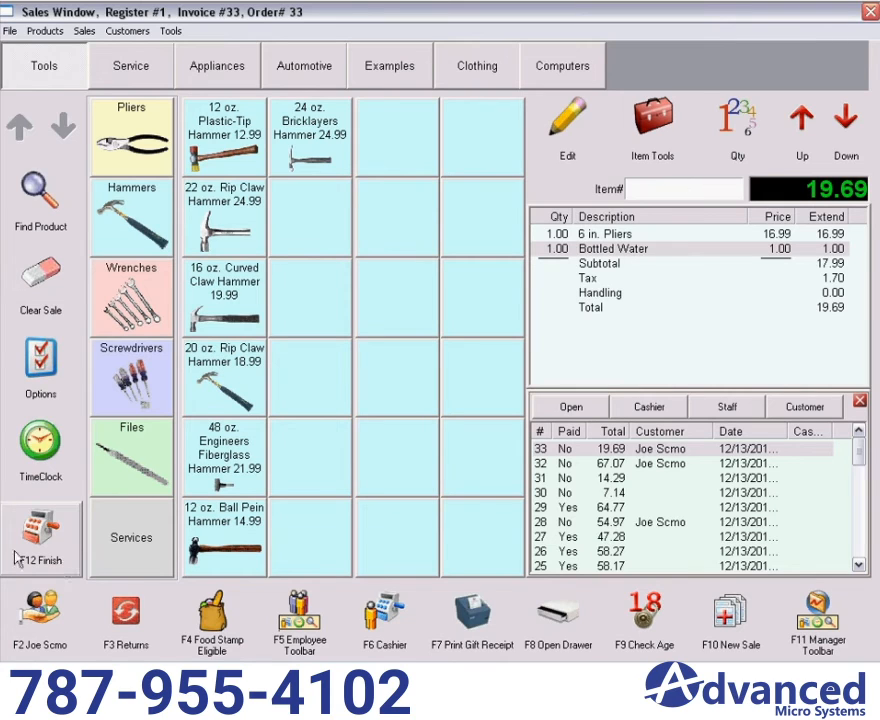
left_click(85, 31)
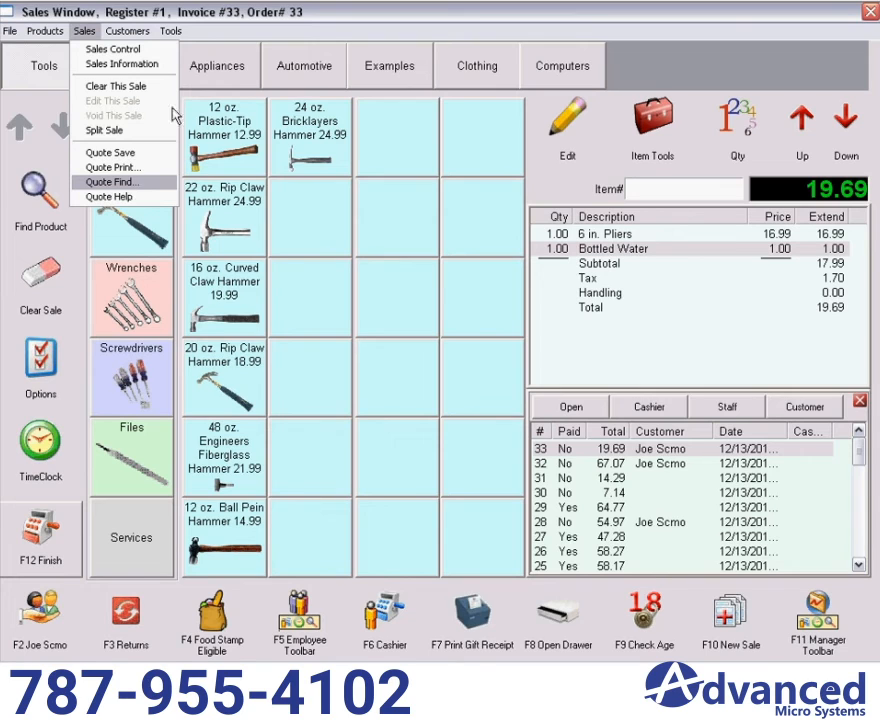
mouse_move(172, 33)
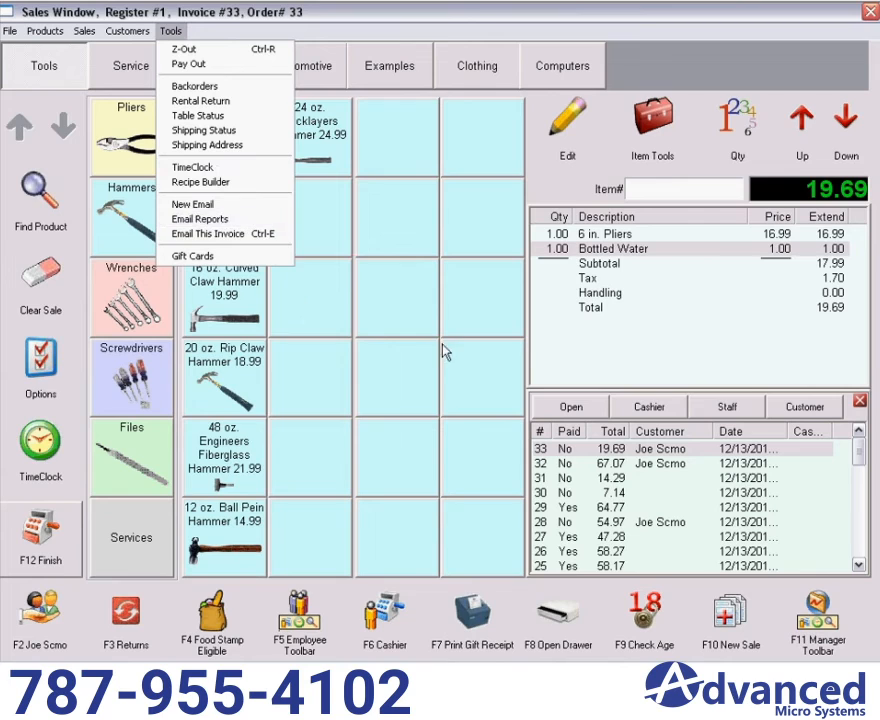
left_click(477, 367)
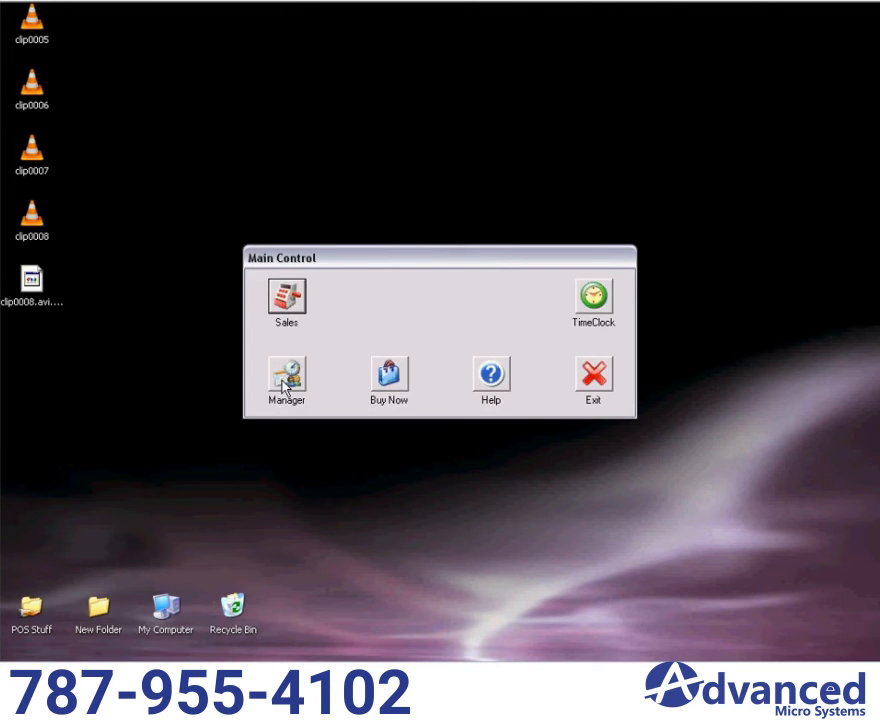
Open the manager area from Main Control and bring up Product Control to manage the products
left_click(287, 376)
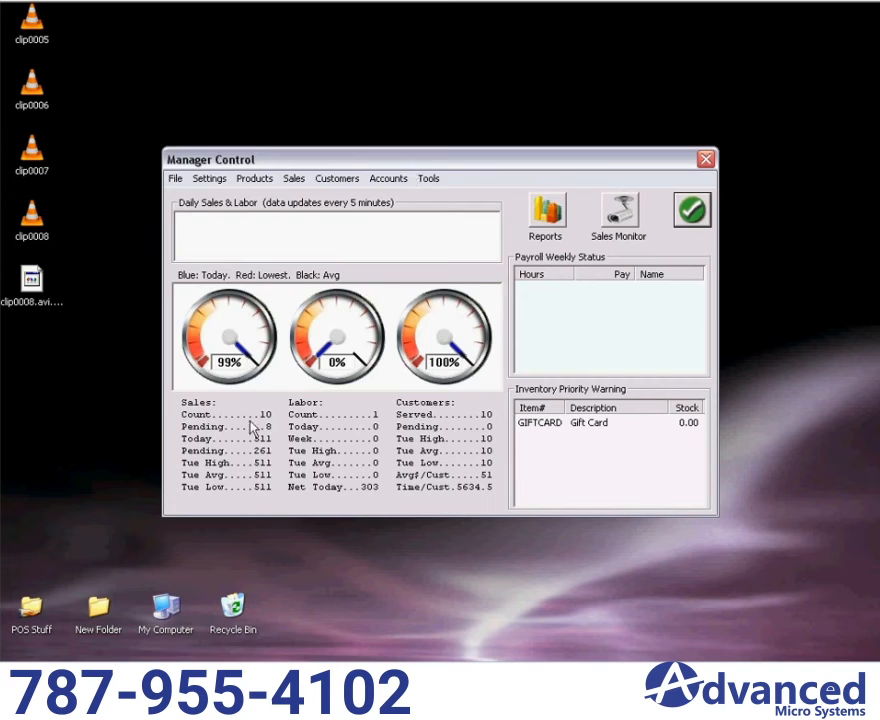
left_click(175, 179)
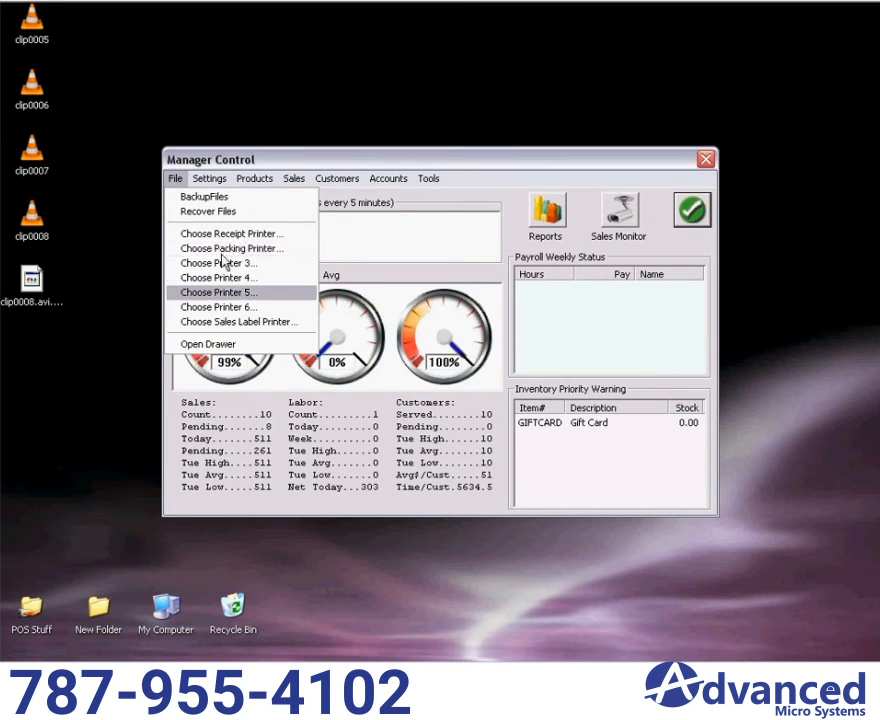
mouse_move(210, 180)
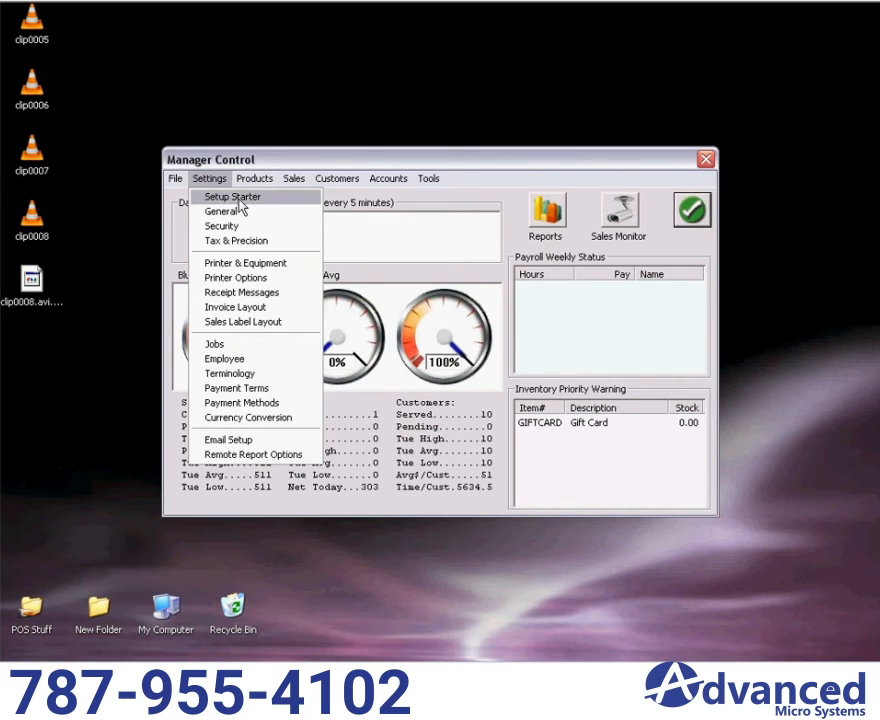
mouse_move(254, 178)
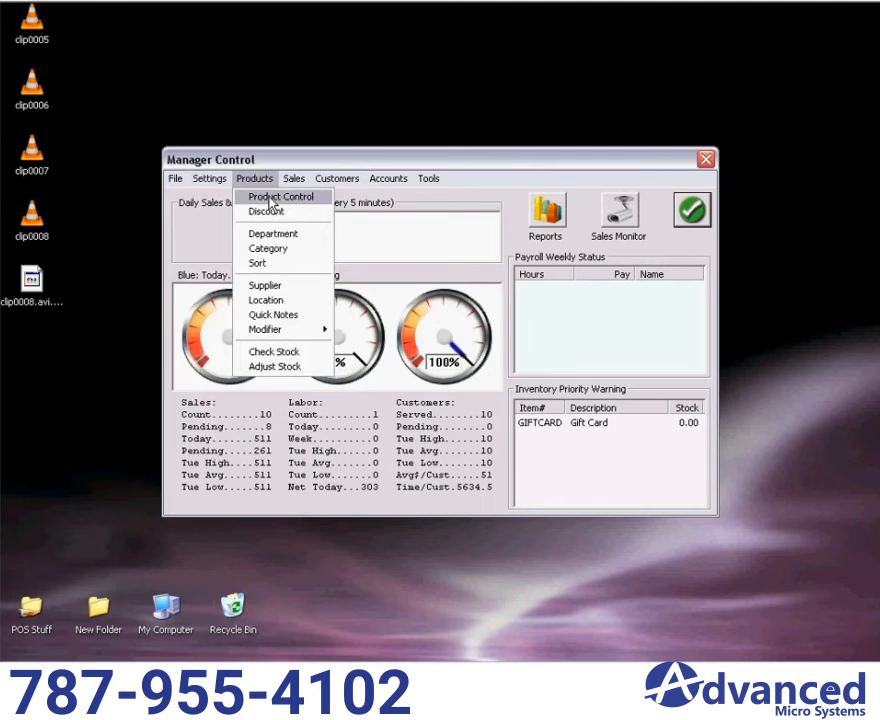
left_click(270, 199)
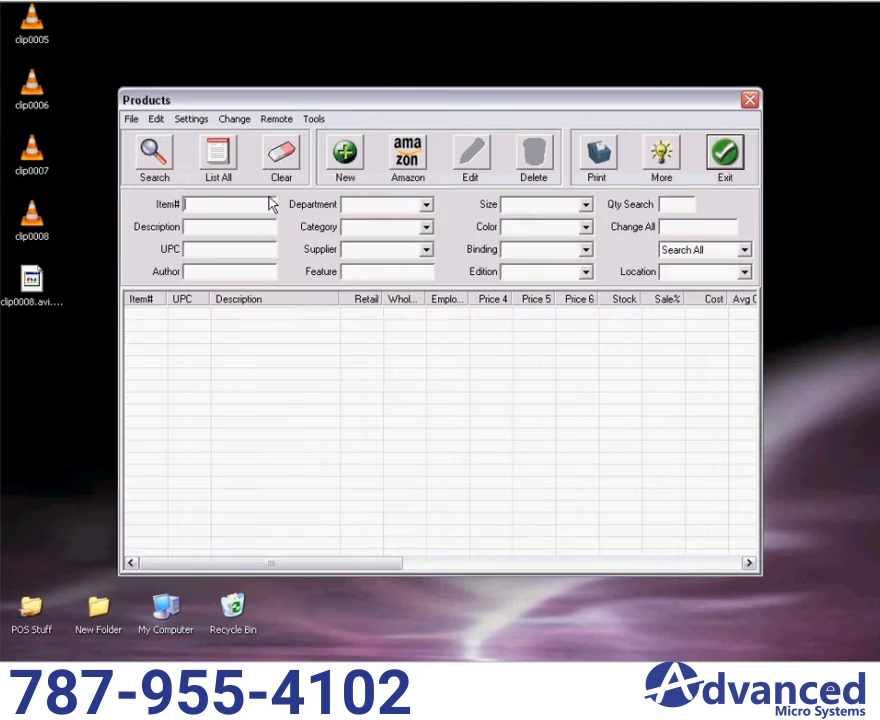
List all products, open the CRAZYDOG TRAIN ME BACON .8 OZ record, and review its transaction types, keeping it as Sell
left_click(218, 160)
double_click(272, 505)
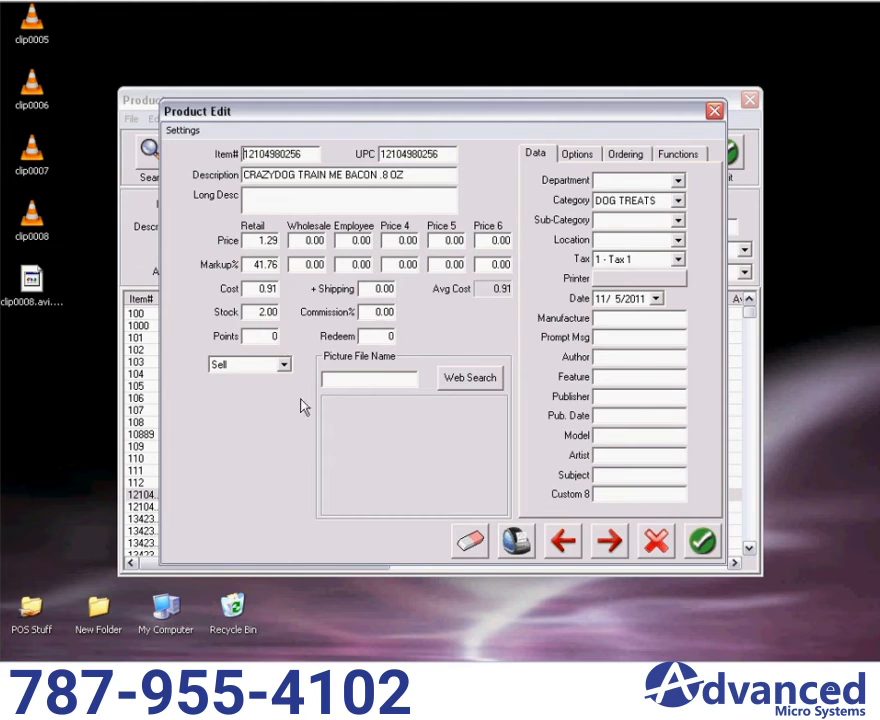
left_click(288, 366)
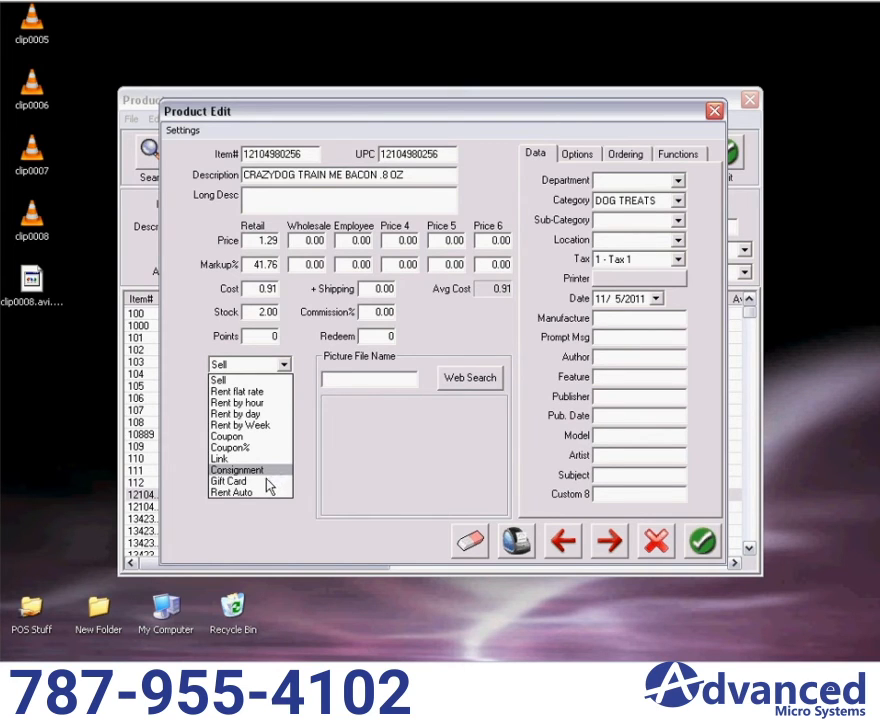
left_click(252, 378)
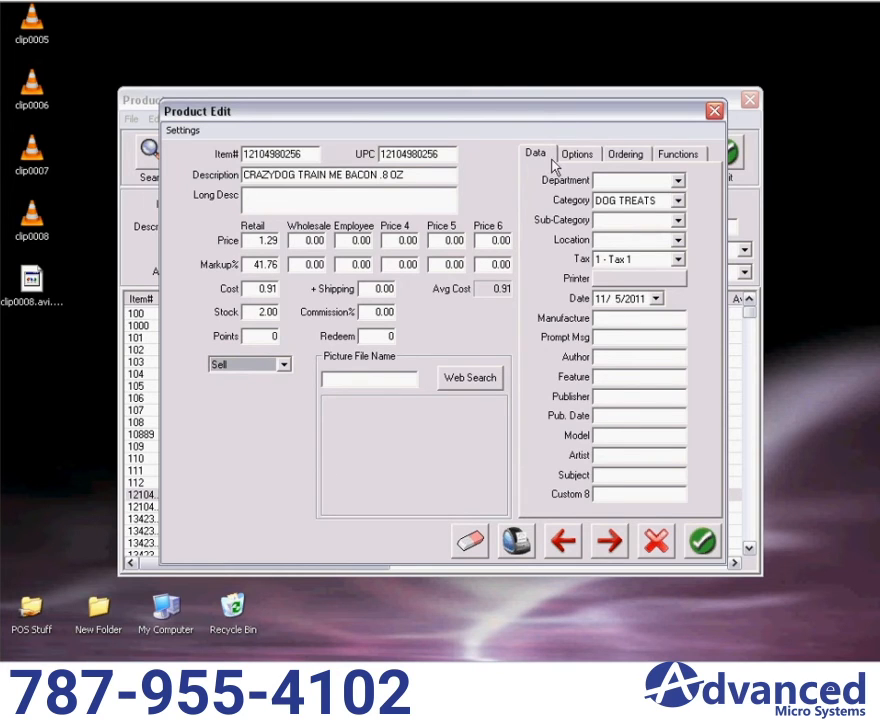
Examine the product's Options, Ordering and Functions settings without changing them
left_click(585, 160)
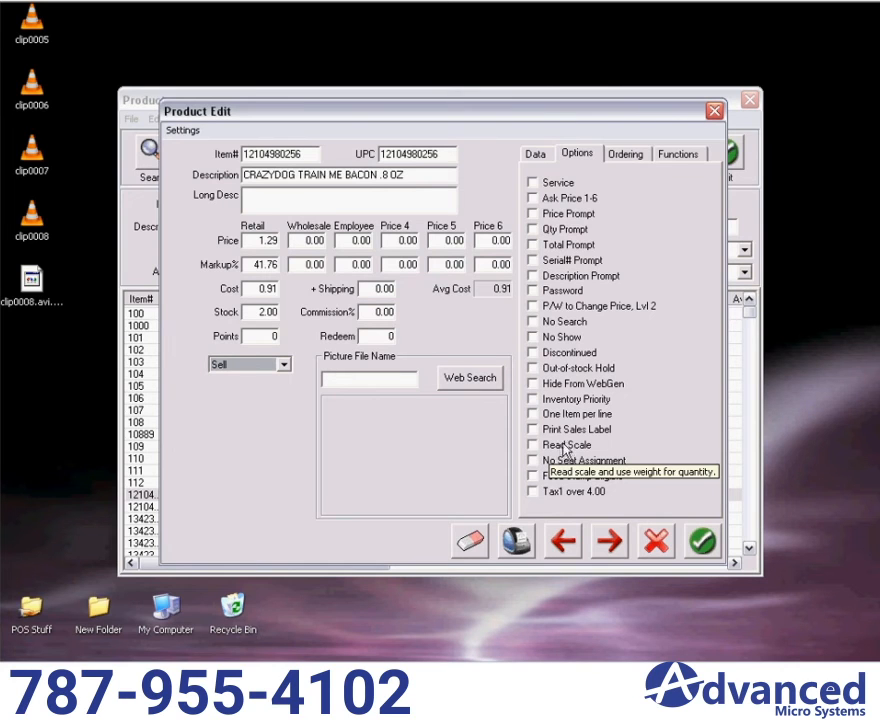
left_click(627, 155)
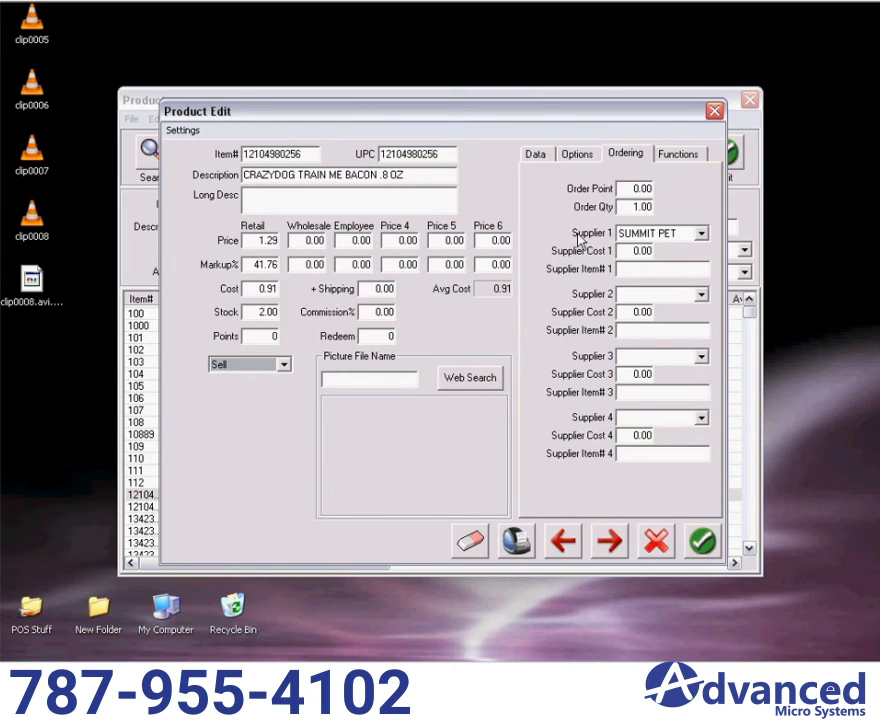
left_click(641, 188)
left_click(680, 158)
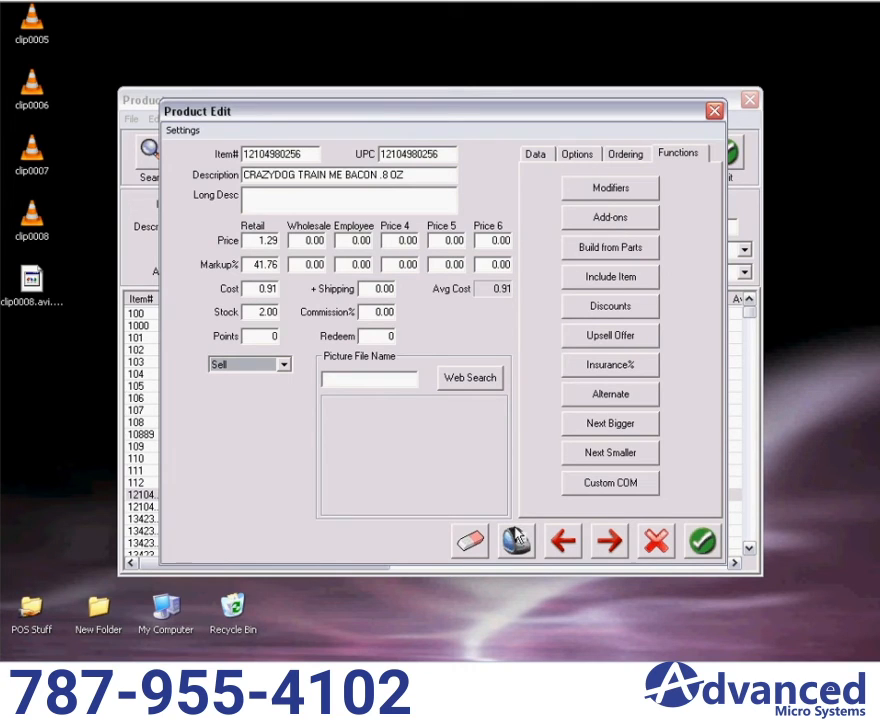
Save the product record without assigning a department and exit the product list to Manager Control
left_click(703, 545)
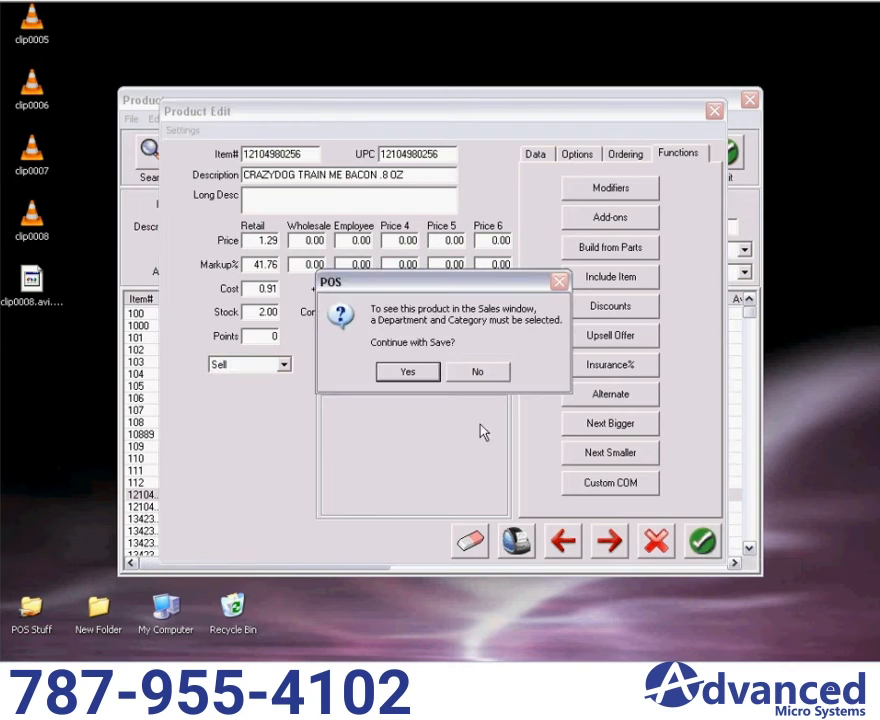
left_click(470, 377)
left_click(408, 374)
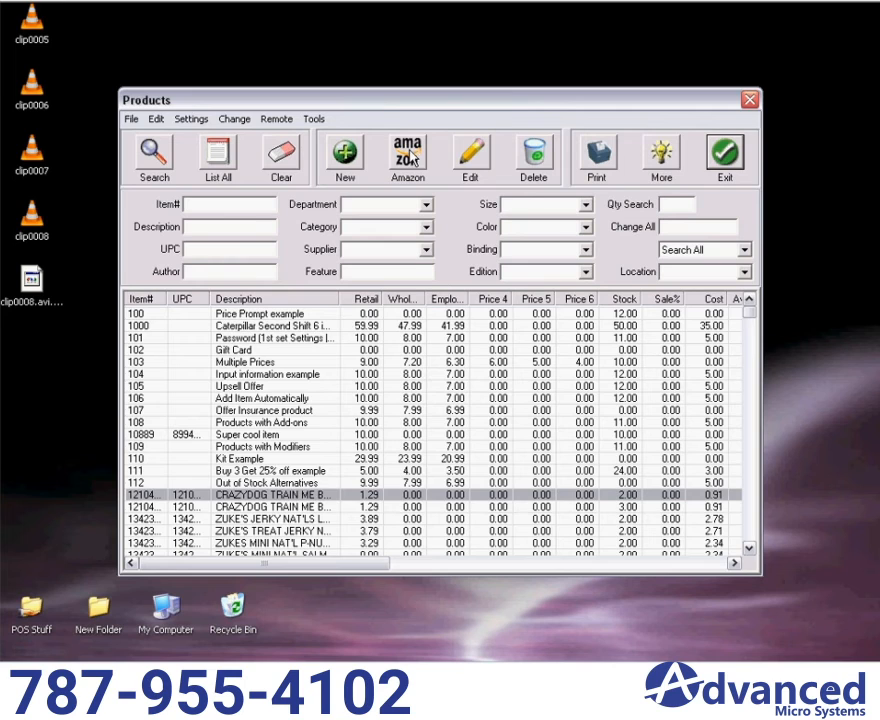
left_click(727, 155)
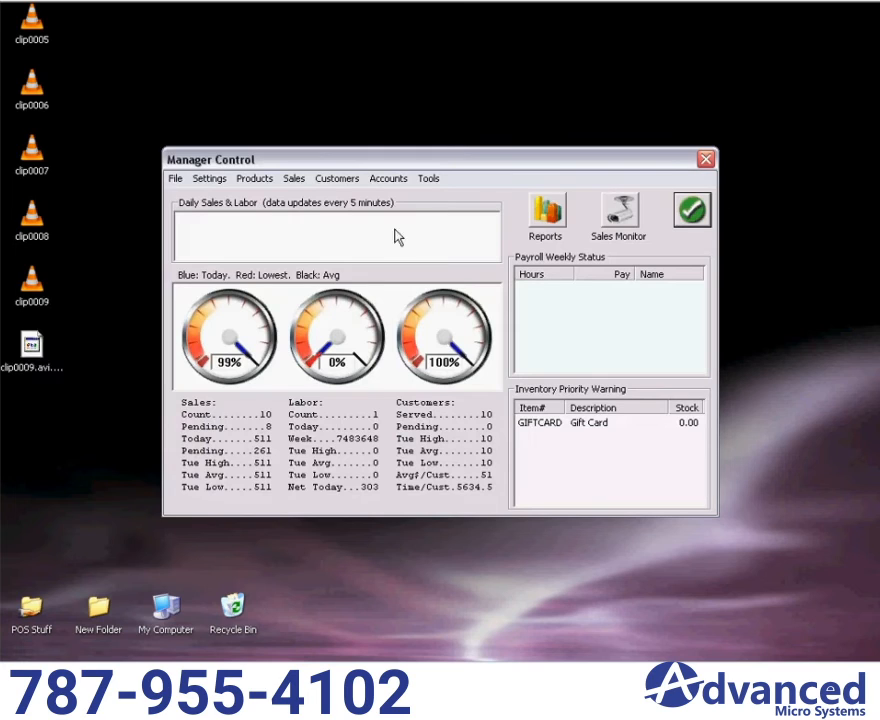
Review the Products, Sales, Customers, Accounts and Tools commands available in Manager Control without running any
left_click(256, 179)
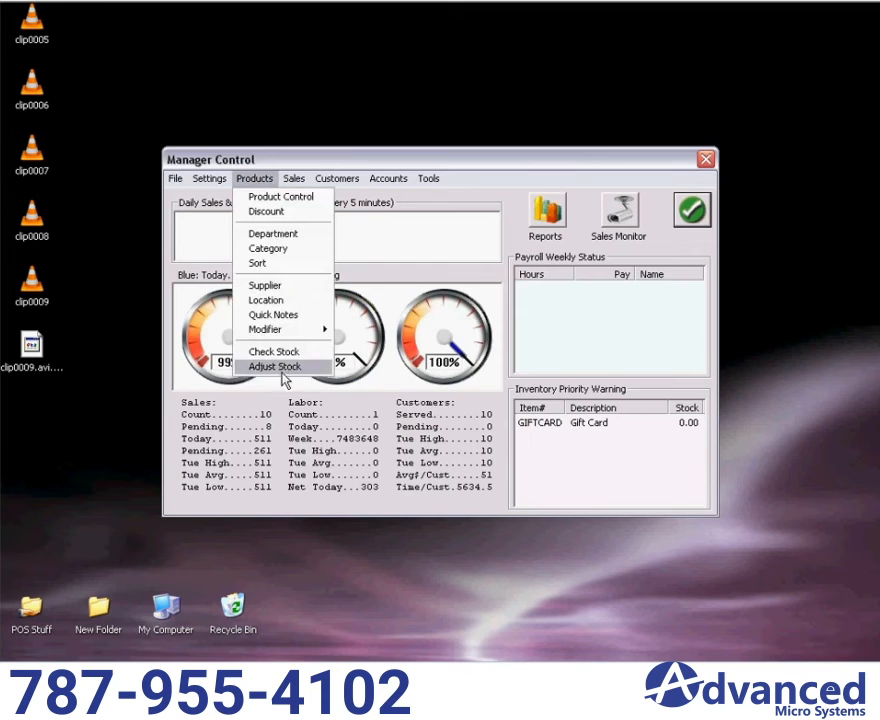
mouse_move(294, 179)
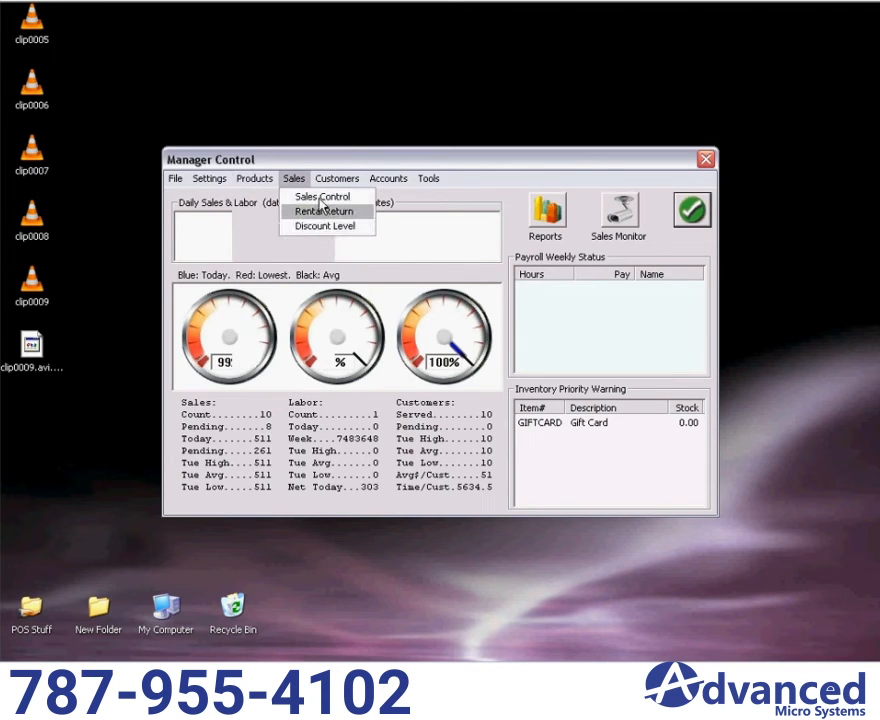
mouse_move(336, 184)
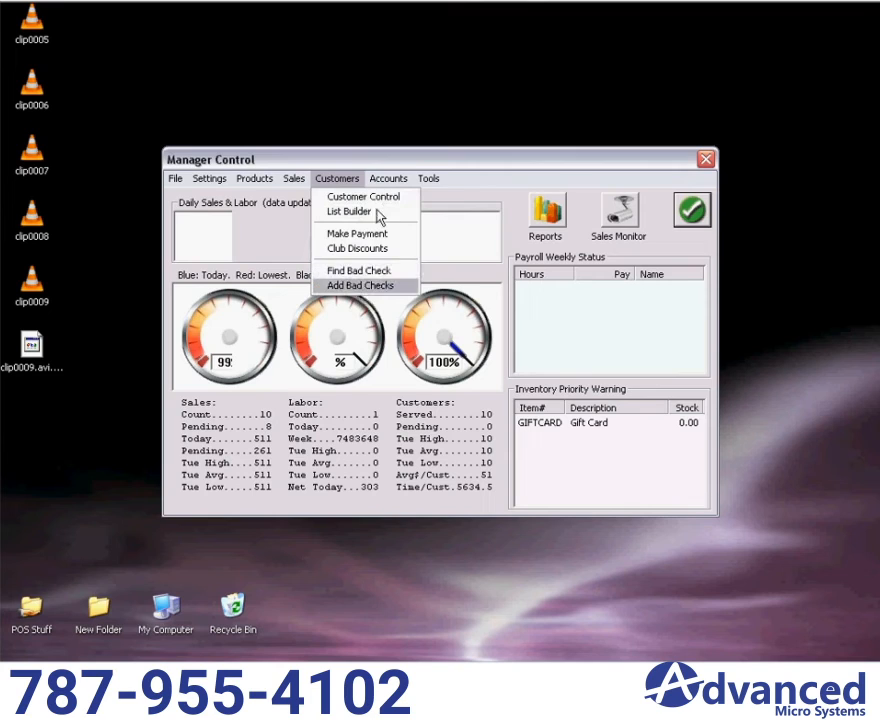
mouse_move(391, 180)
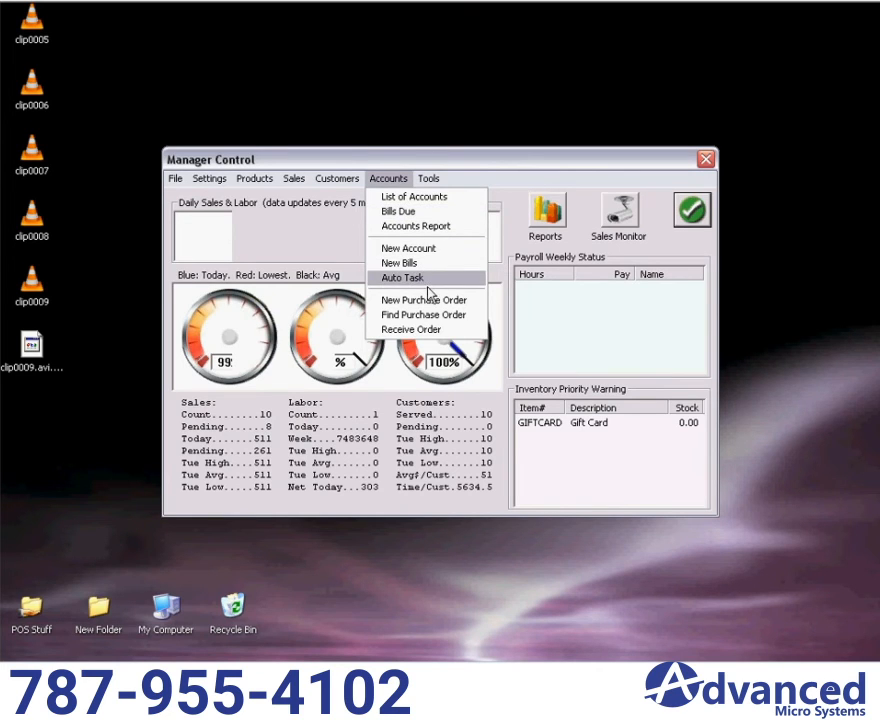
mouse_move(427, 183)
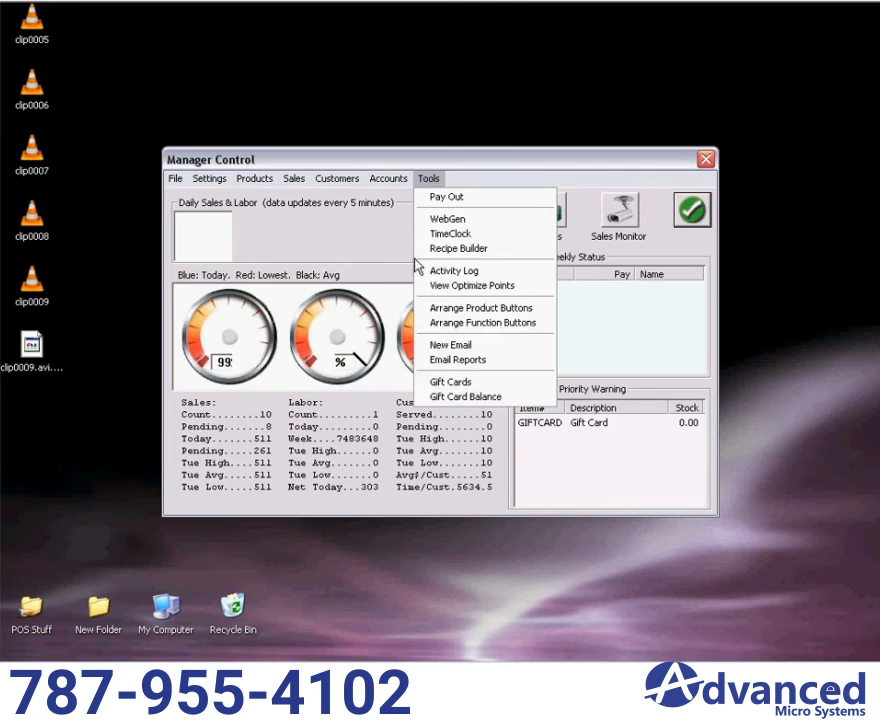
left_click(355, 231)
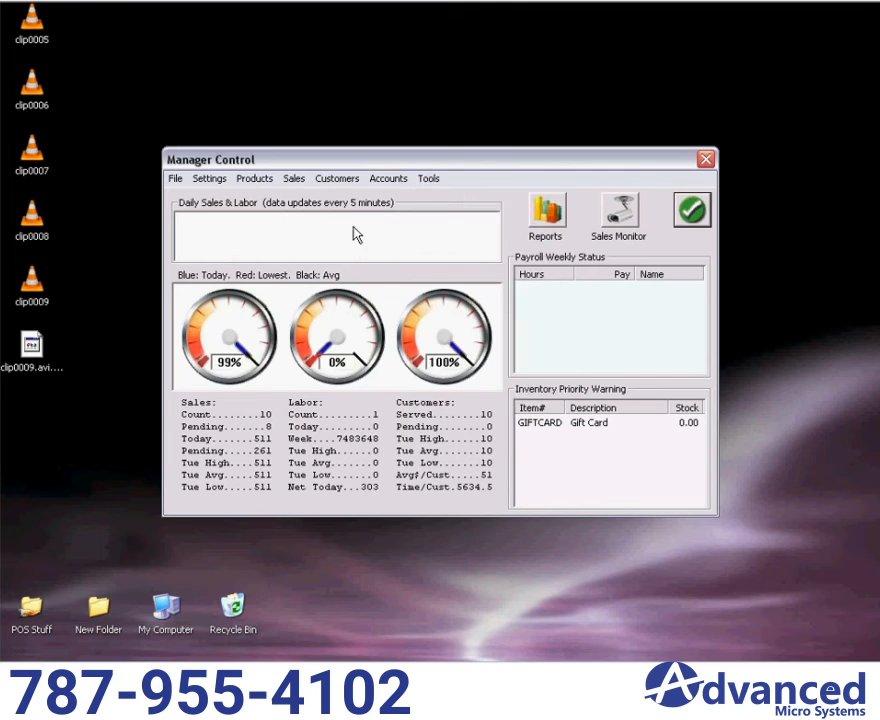
Open the Report Center and examine the reports offered in each group, from Sales and Payments through Inventory and Remote
left_click(546, 215)
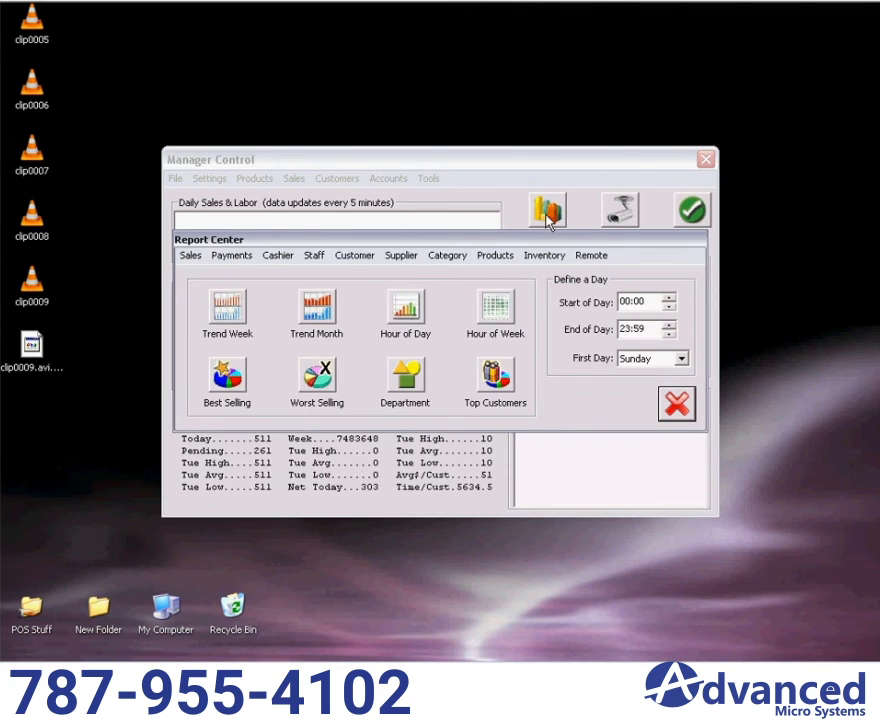
left_click(190, 256)
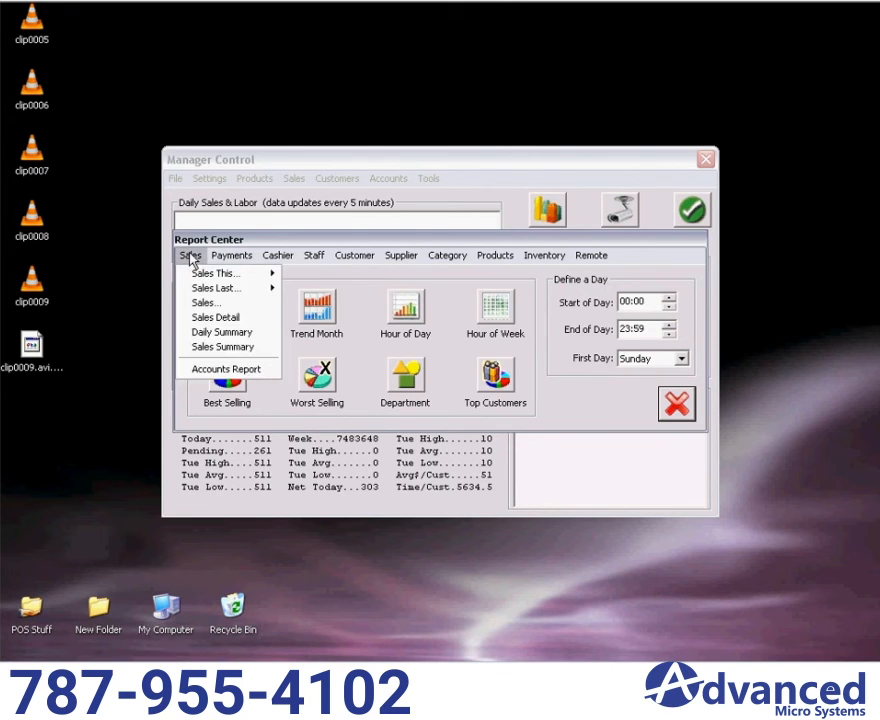
mouse_move(238, 261)
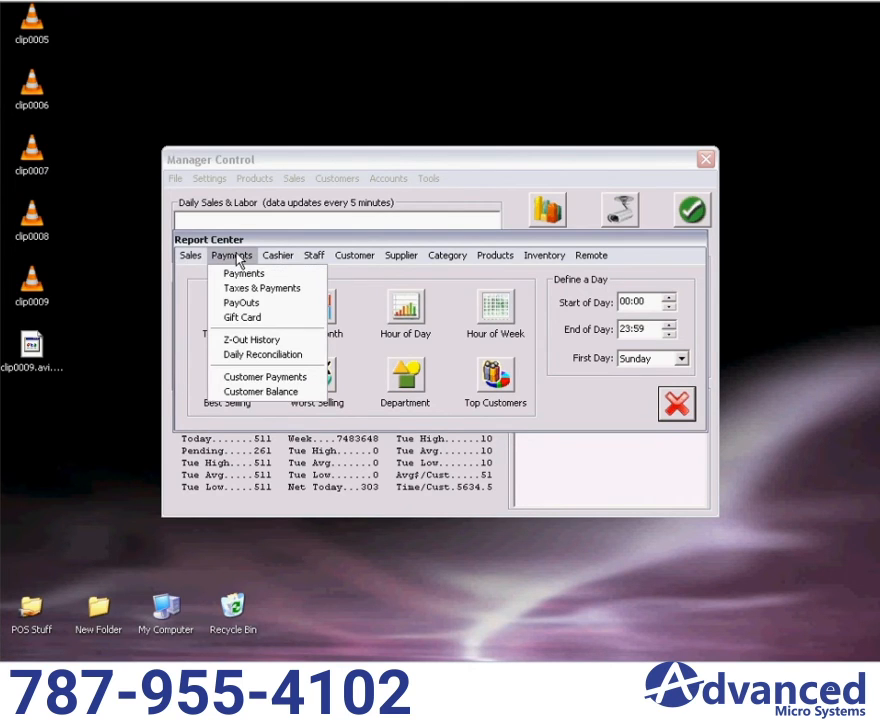
mouse_move(284, 258)
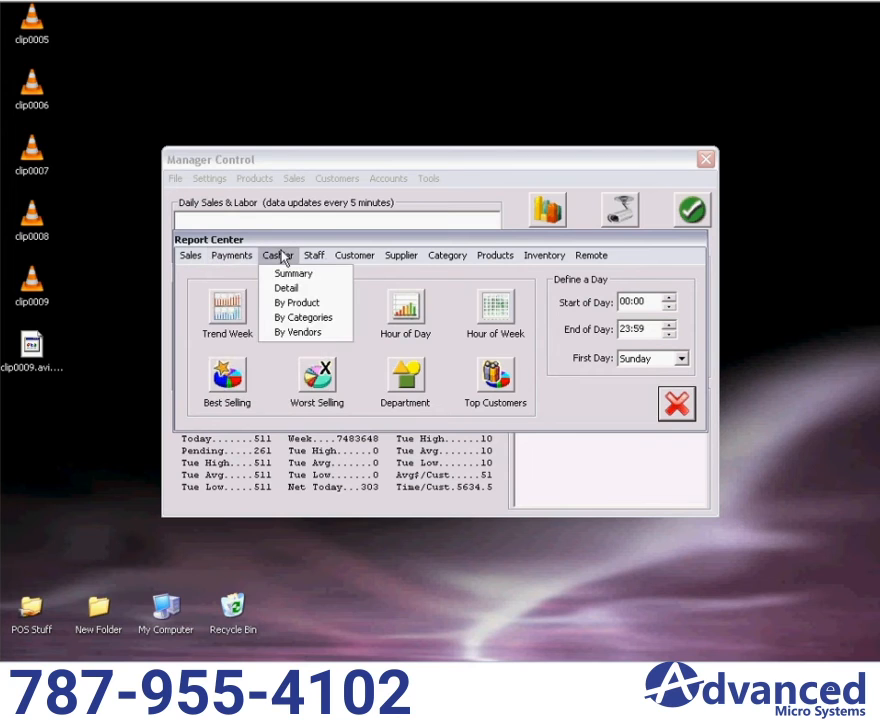
mouse_move(316, 258)
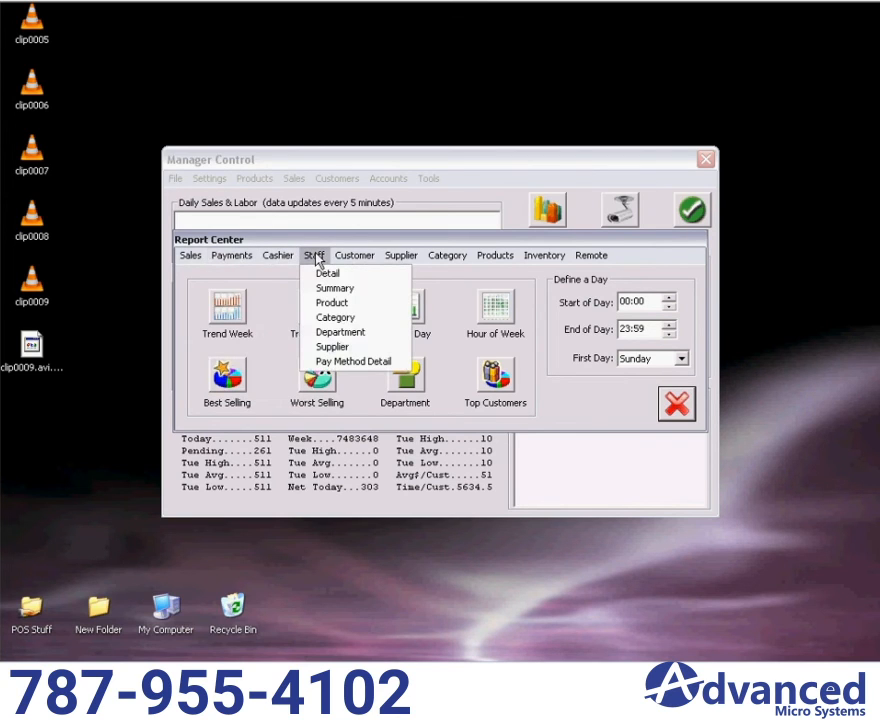
mouse_move(351, 257)
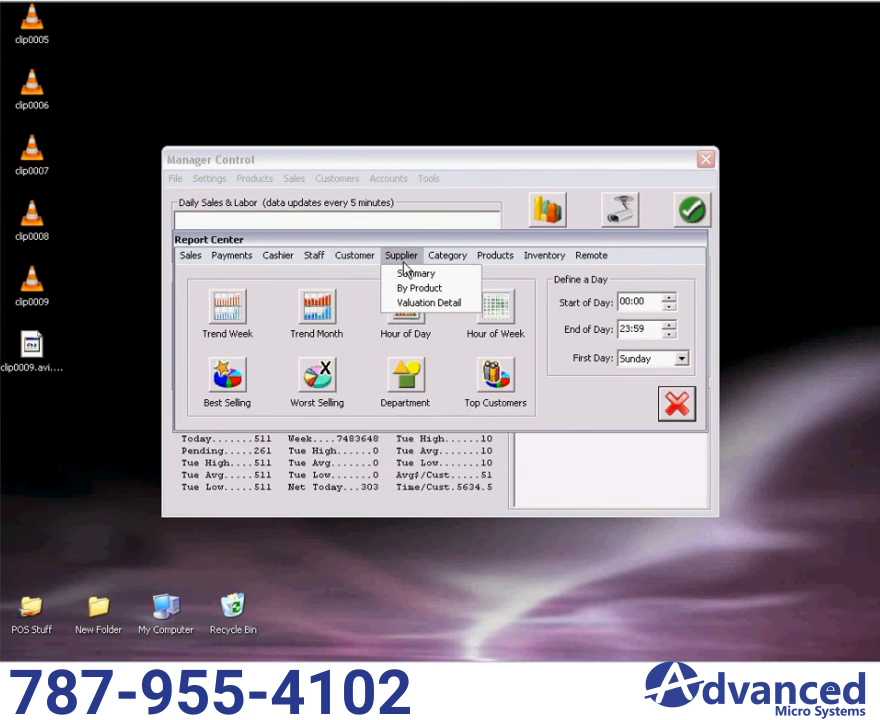
mouse_move(441, 264)
mouse_move(478, 258)
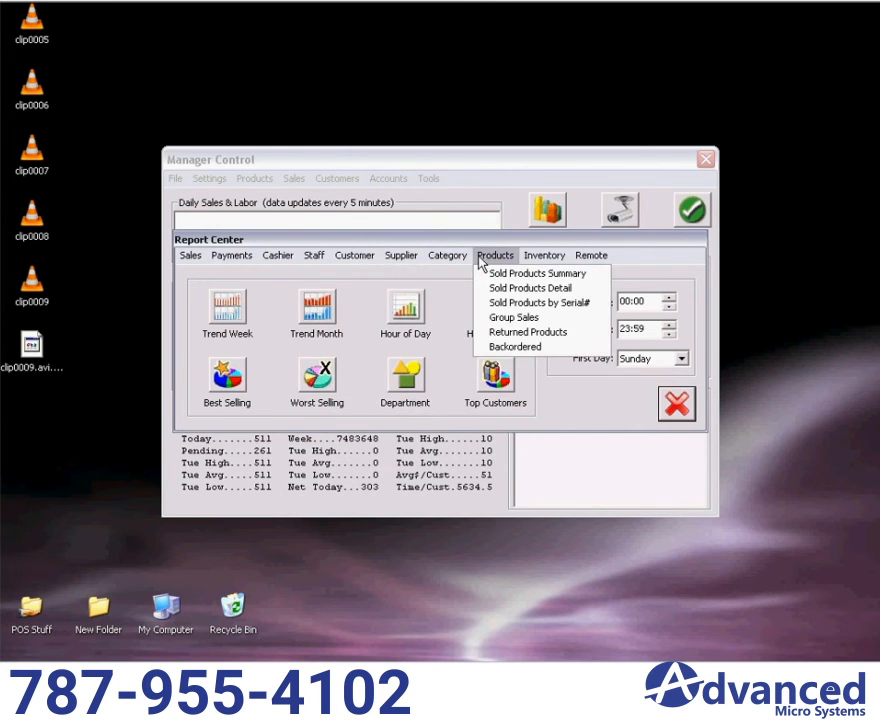
mouse_move(530, 256)
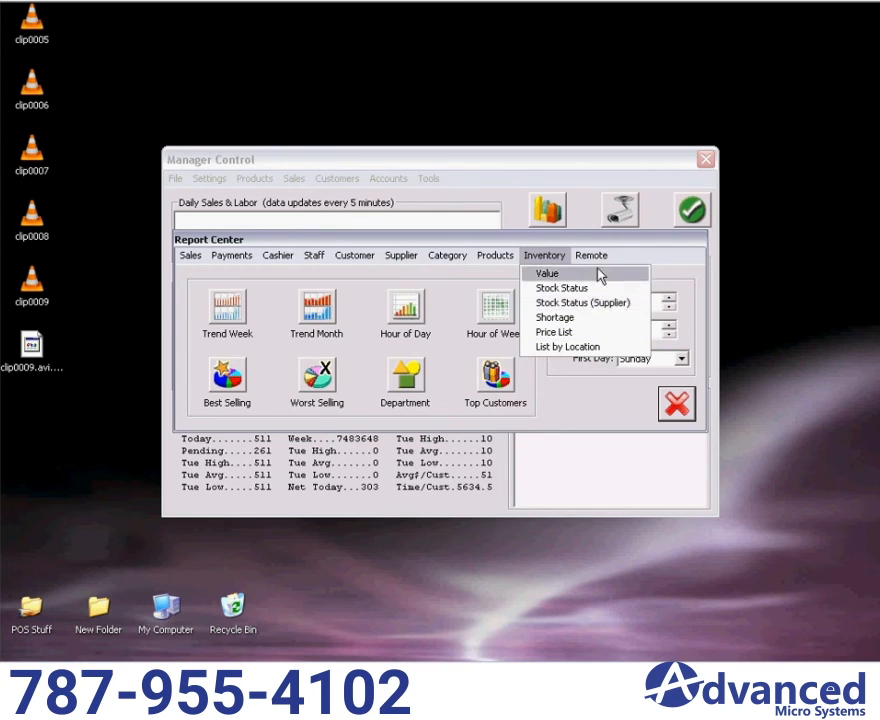
mouse_move(595, 256)
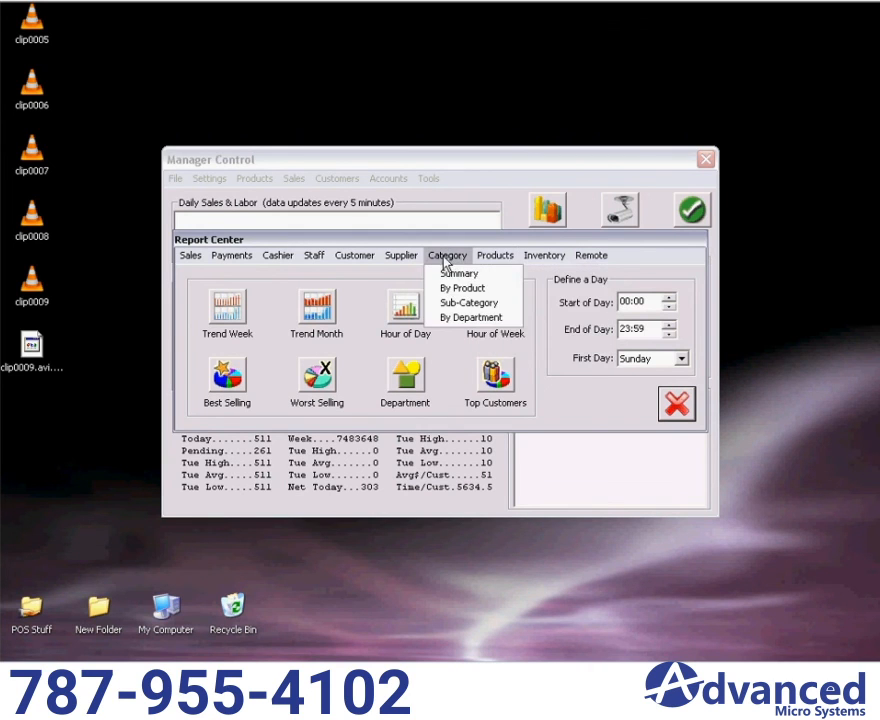
Run the category sales by product report for CAT FOOD over all dates, read its header, and close it
left_click(460, 289)
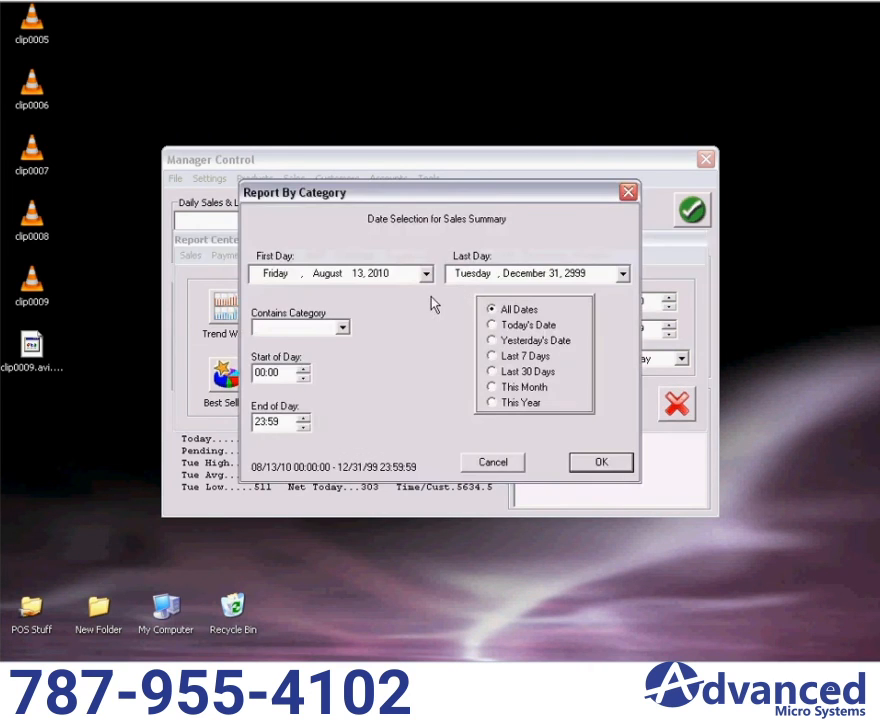
left_click(344, 330)
left_click(288, 389)
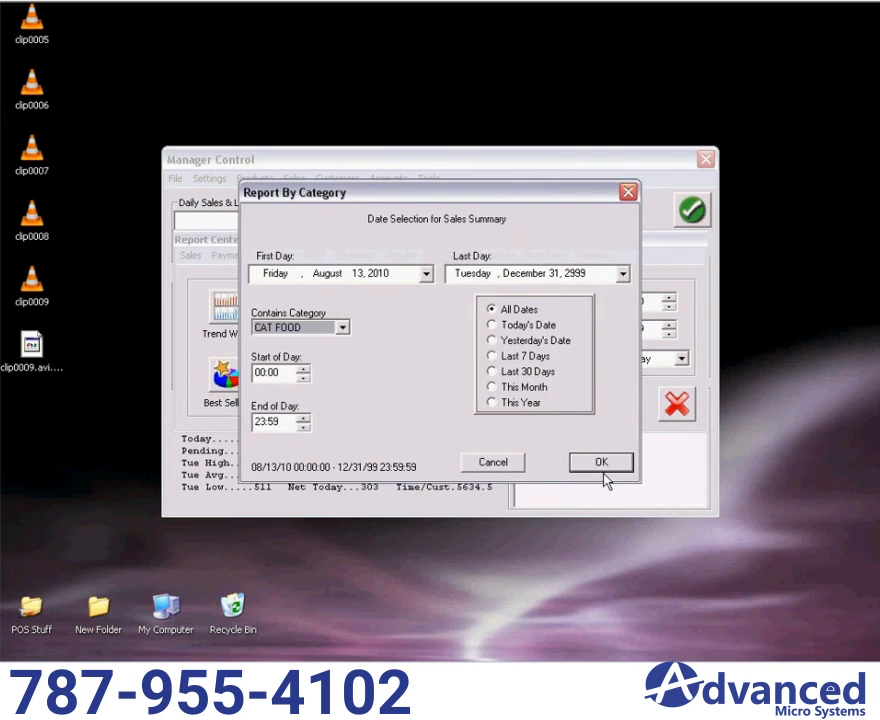
left_click(603, 465)
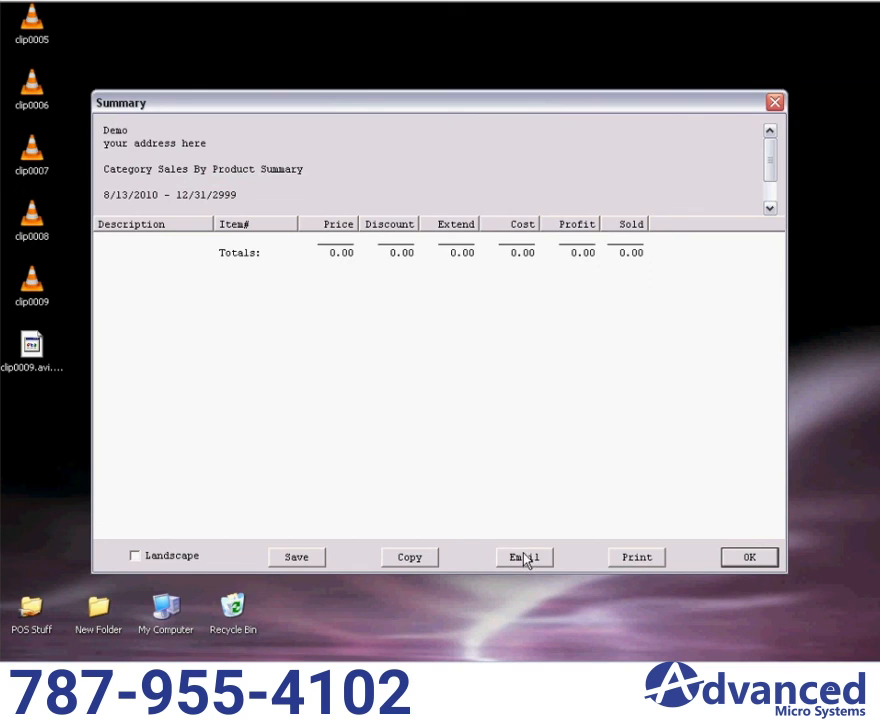
mouse_move(772, 160)
left_mouse_down()
mouse_move(766, 191)
mouse_move(764, 171)
left_mouse_up()
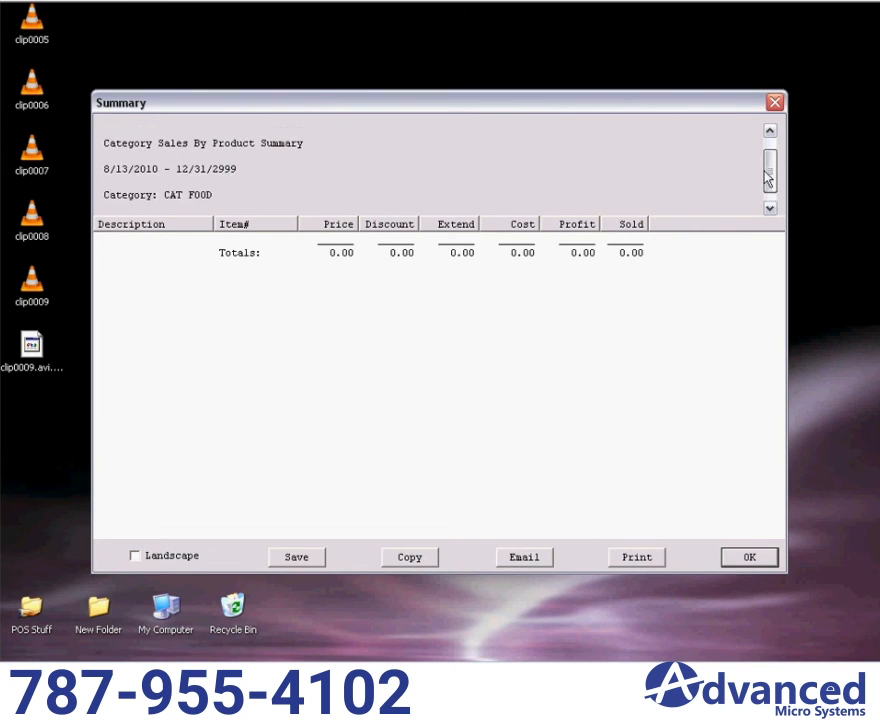
left_click(749, 558)
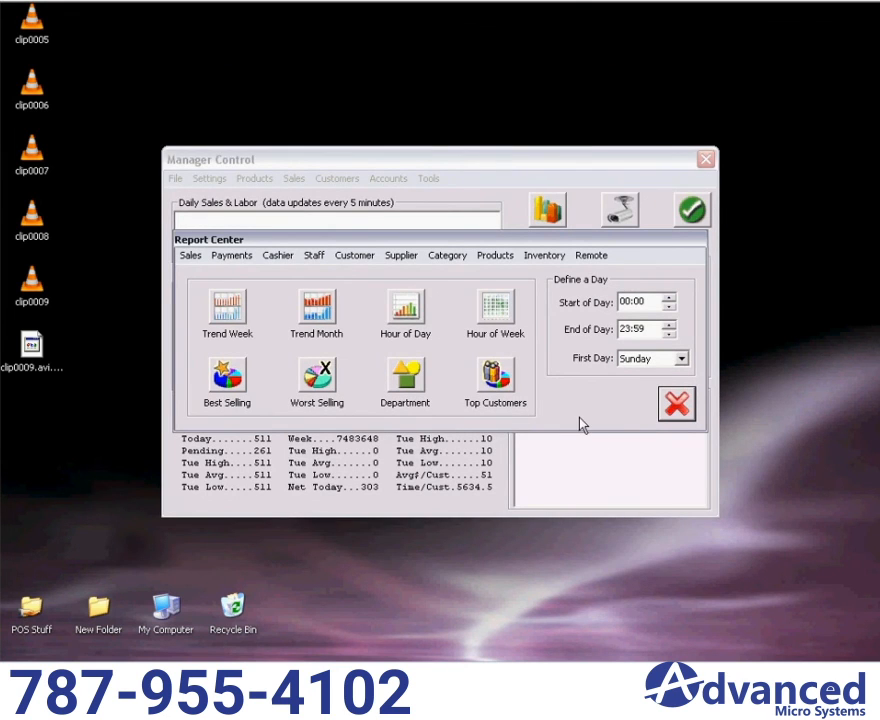
Leave the Report Center, inspect today's sales in the Sales Monitor, and return to Manager Control
left_click(680, 406)
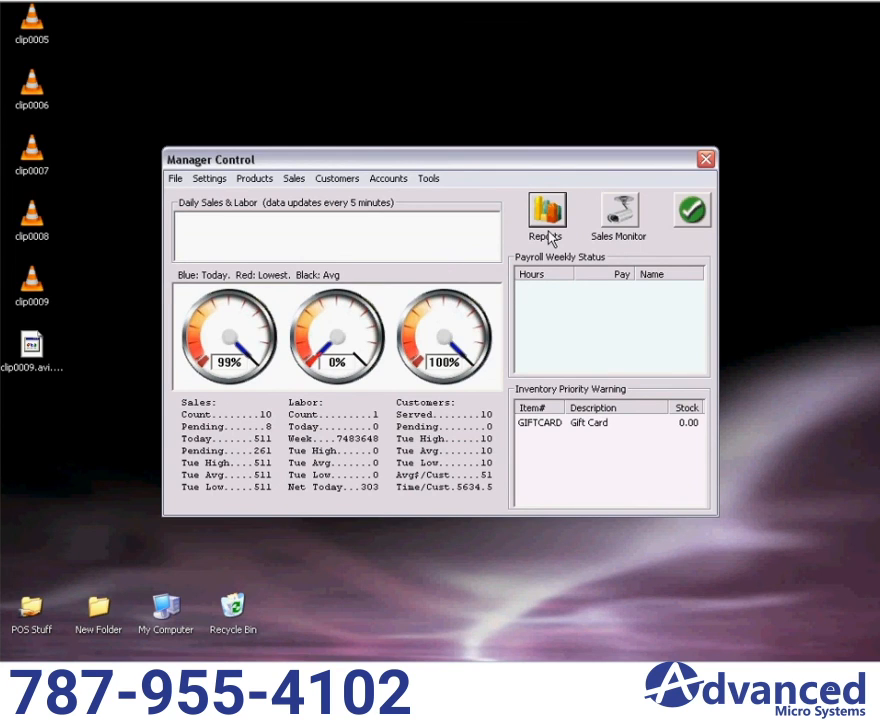
left_click(622, 222)
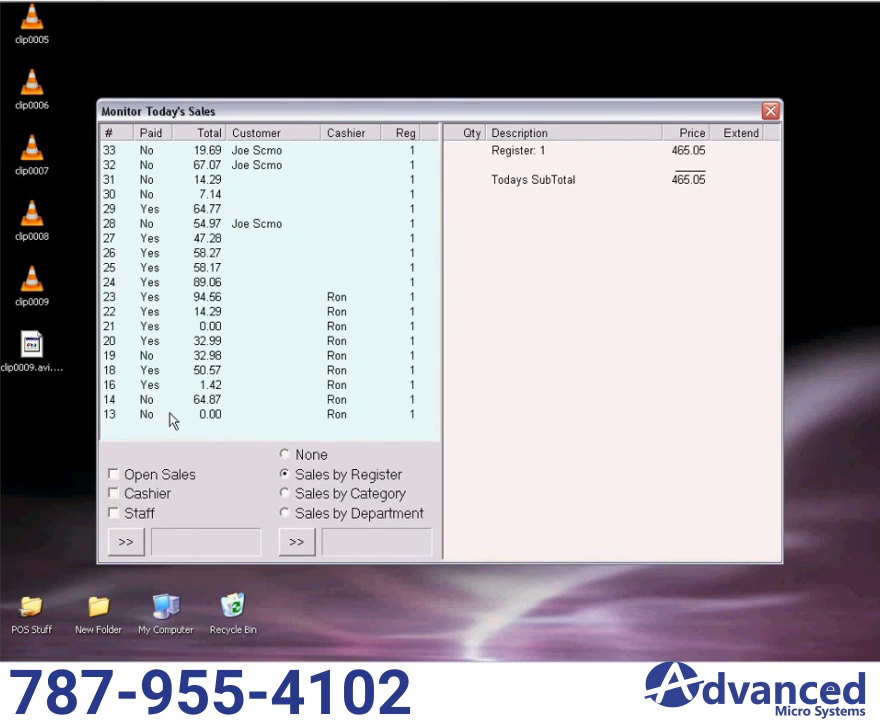
left_click(771, 112)
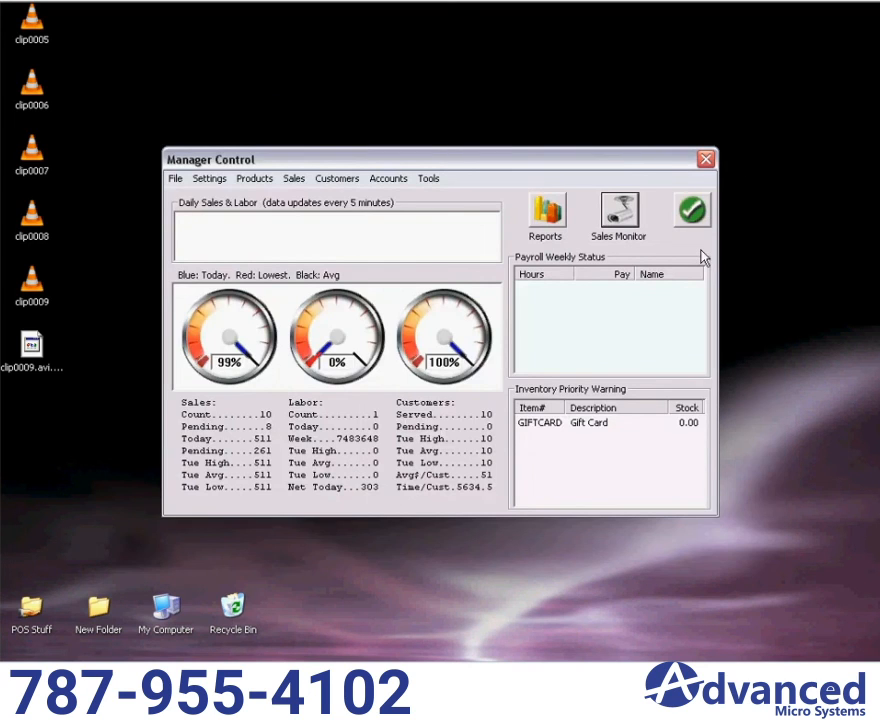